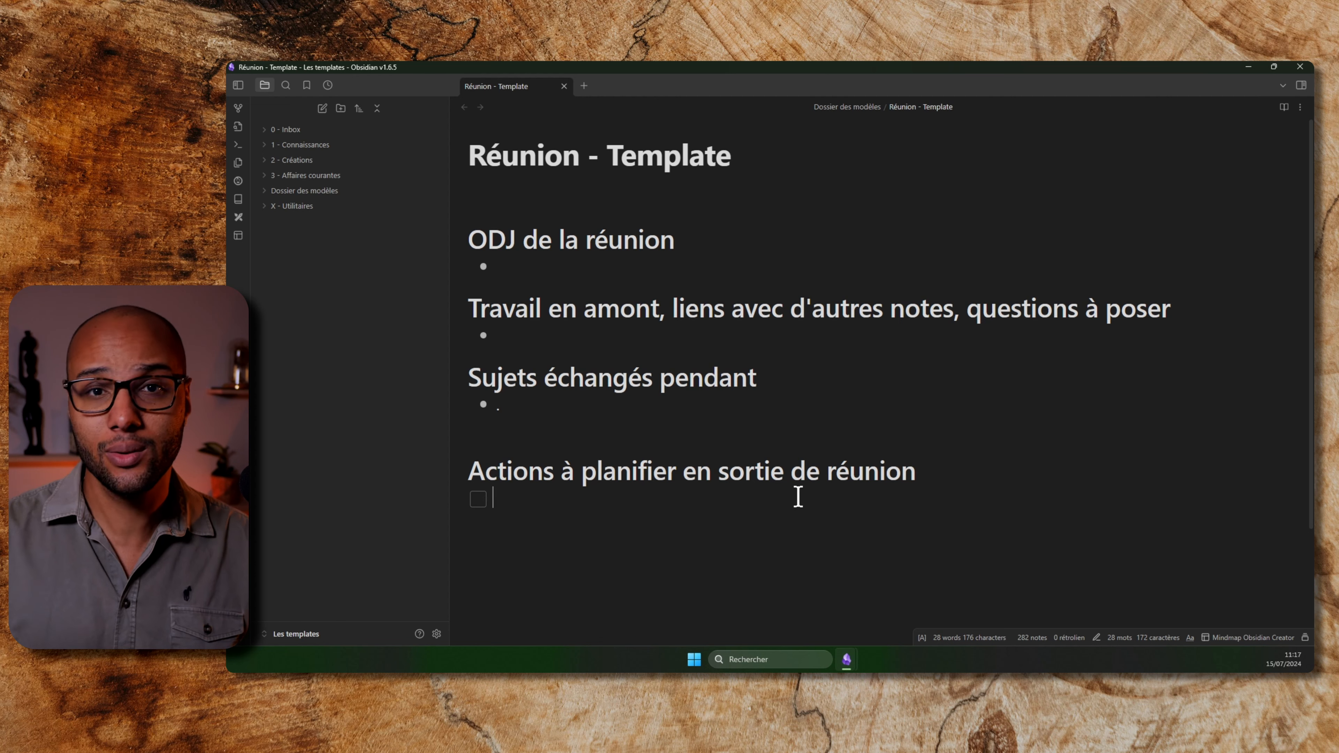
pyautogui.moveTo(798, 500); pyautogui.dragTo(380, 141)
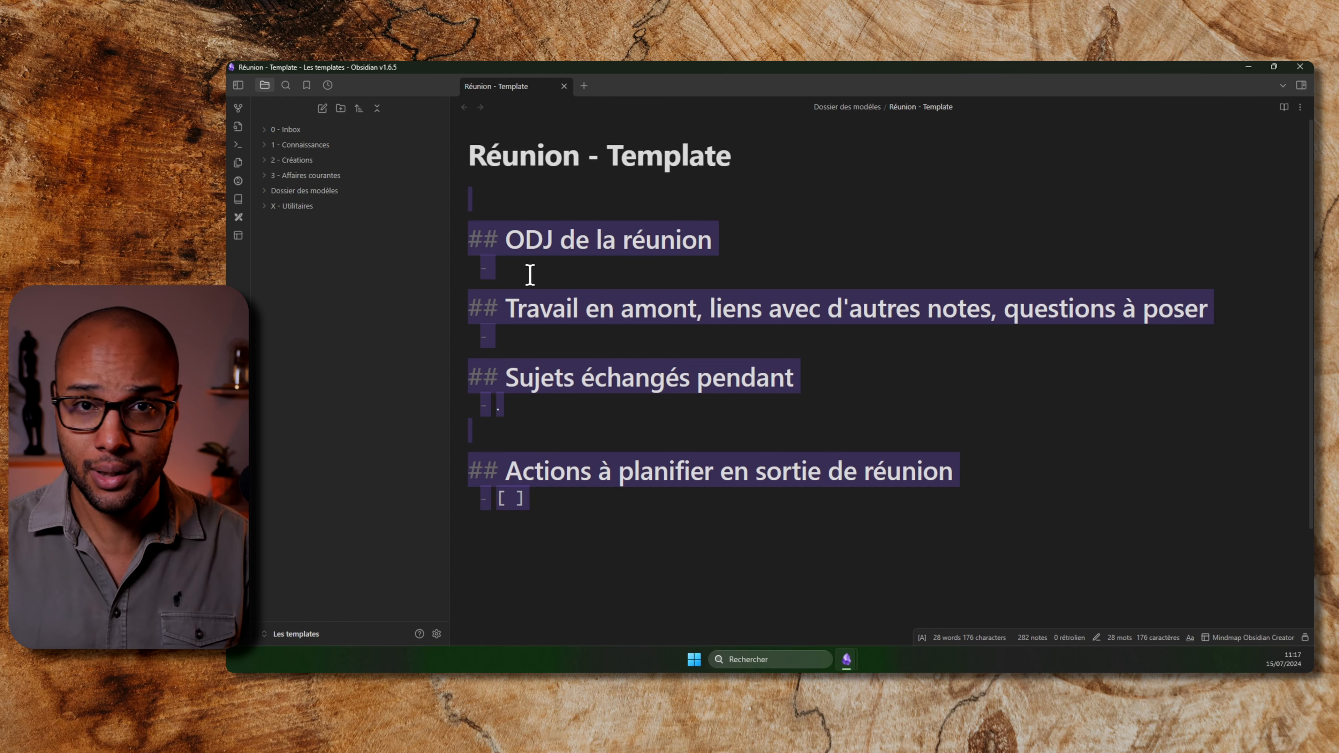
pyautogui.click(627, 497)
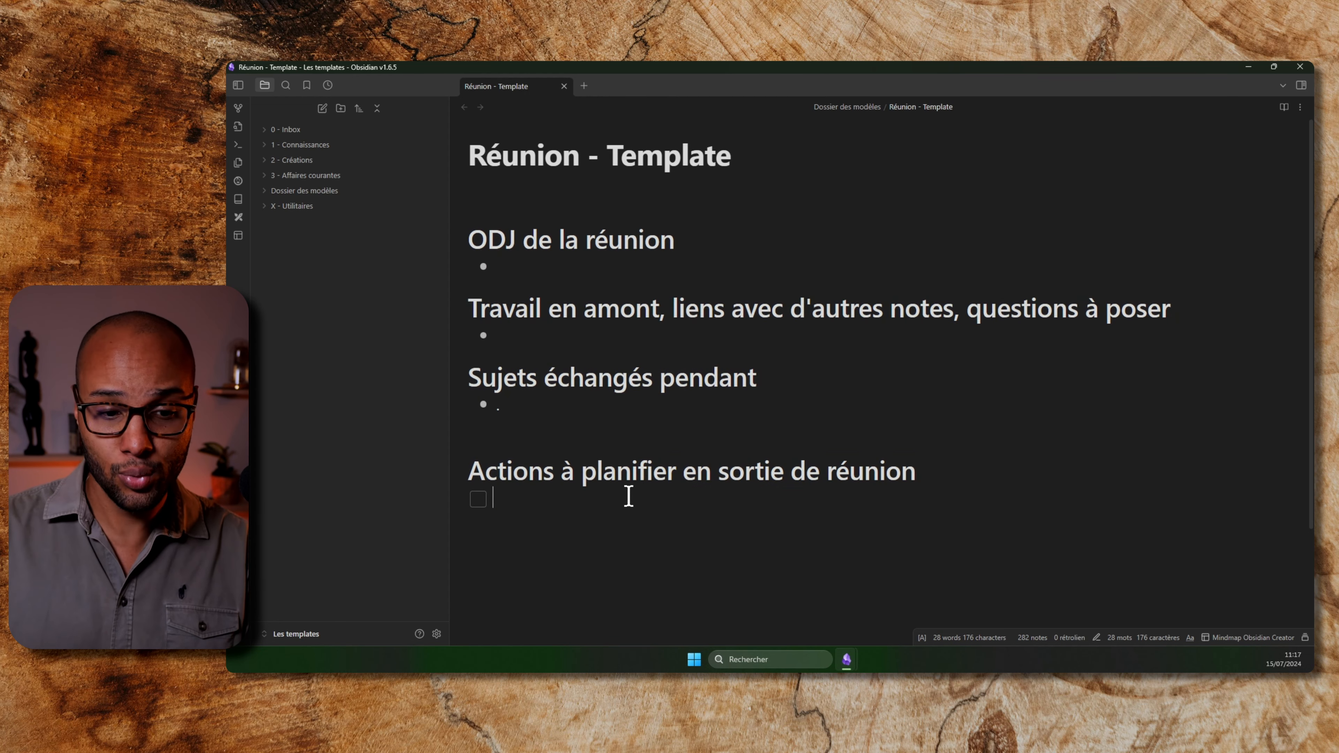
pyautogui.scroll(-1, 562, 477)
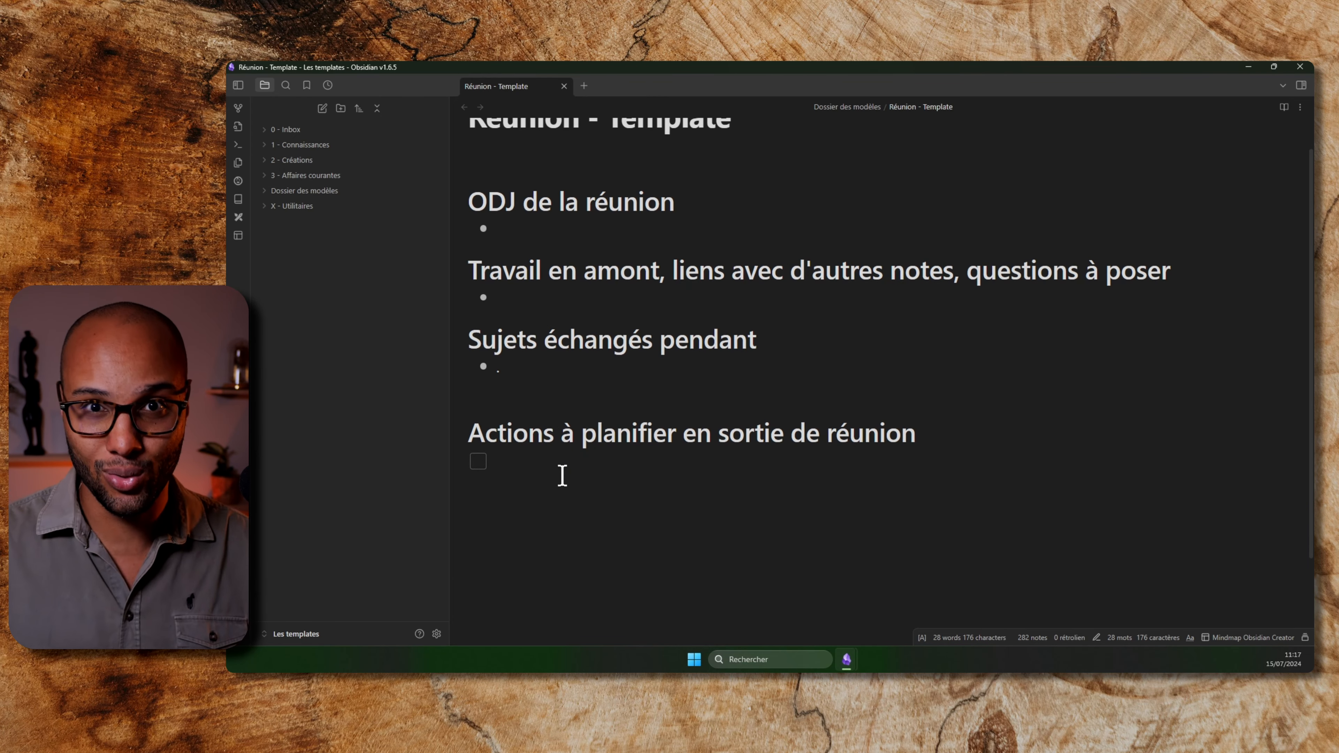
pyautogui.scroll(1, 590, 432)
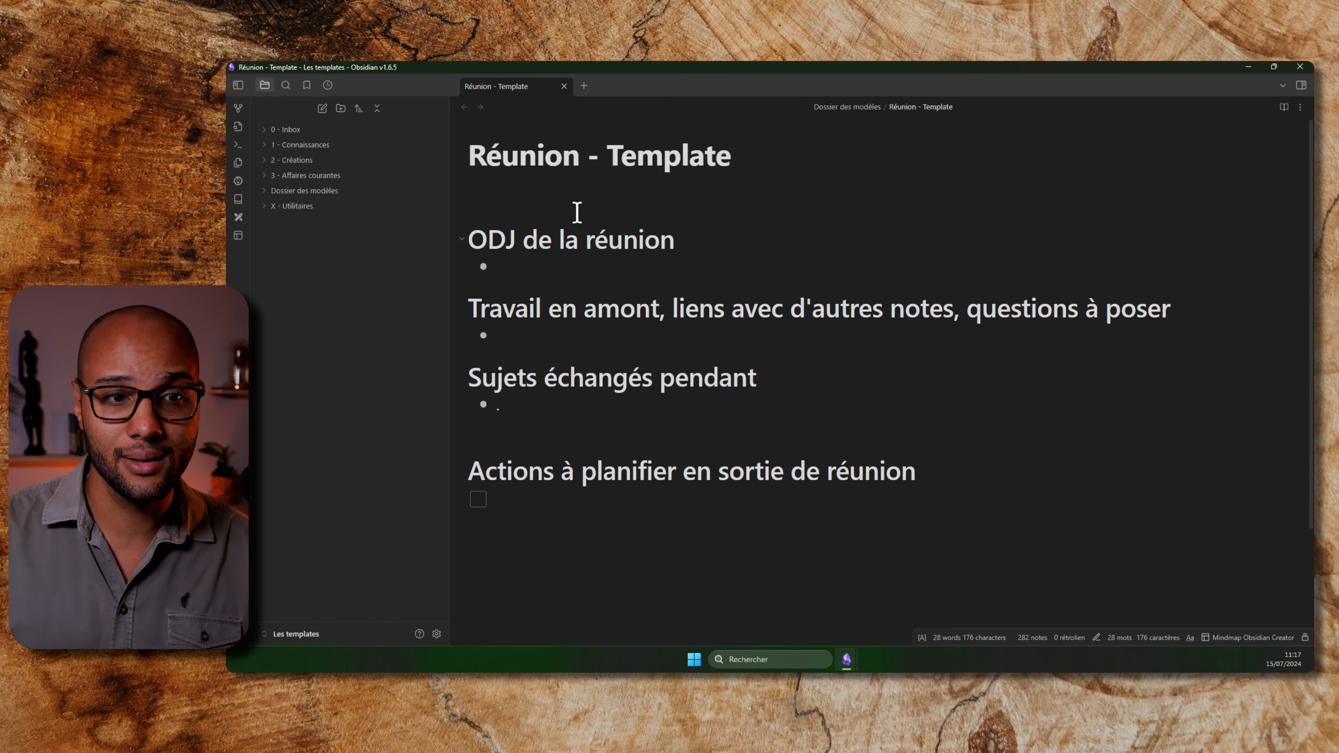
# Step: Close the Réunion - Template note and create a new note titled "Nouvelle réunion"
pyautogui.click(564, 87)
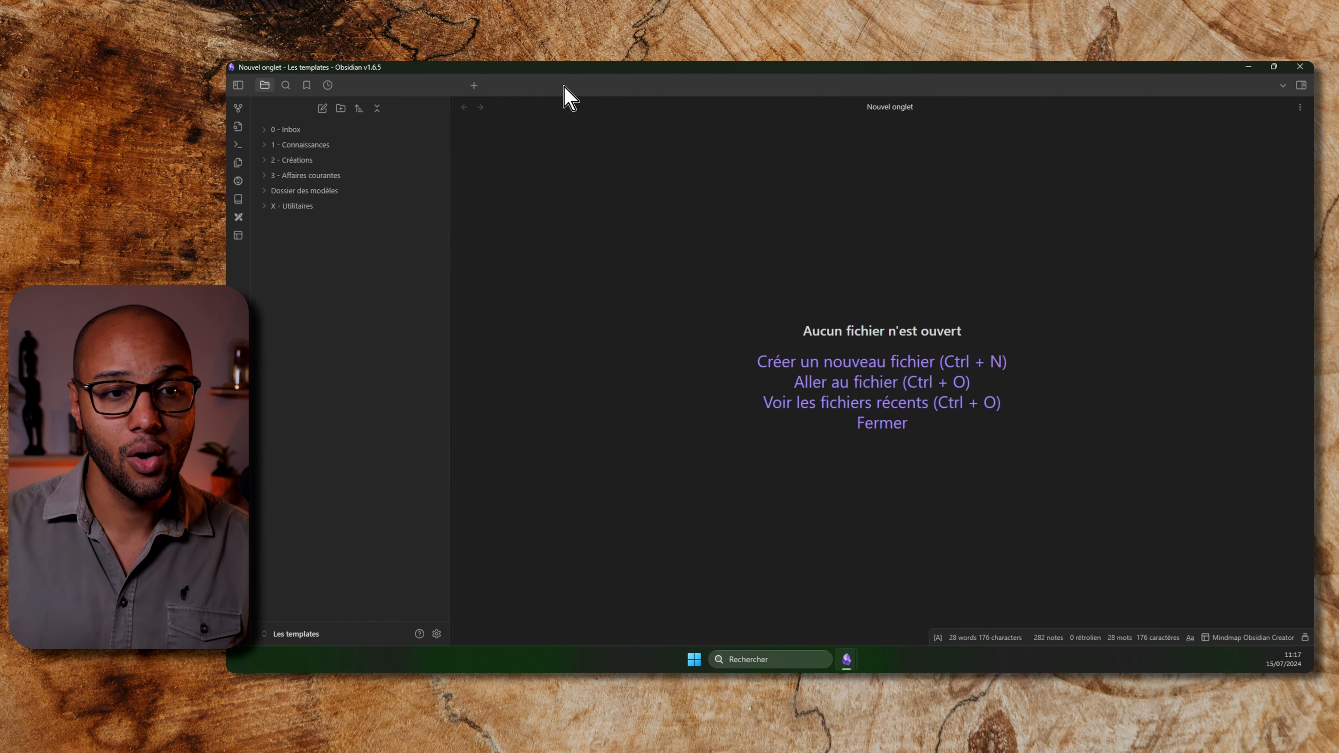
pyautogui.hotkey('ctrl', 'n')
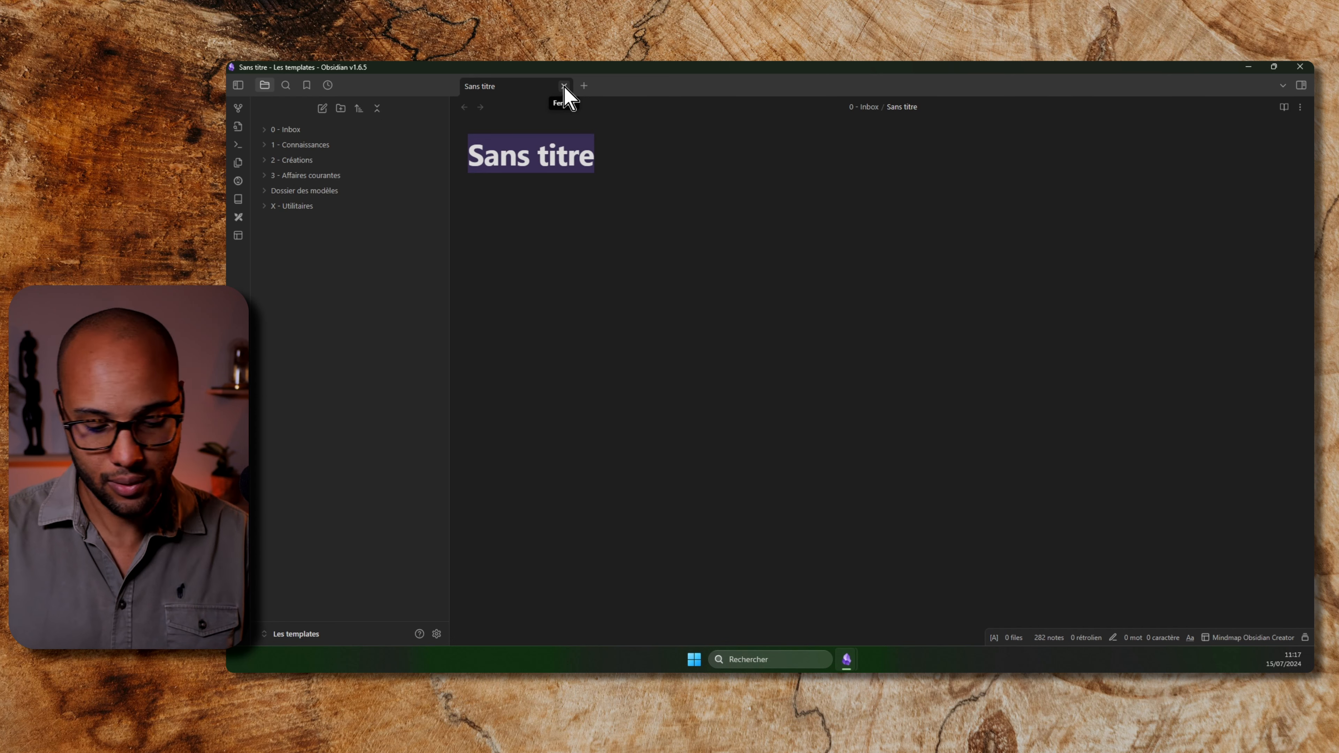
pyautogui.write('Nouvelle r')
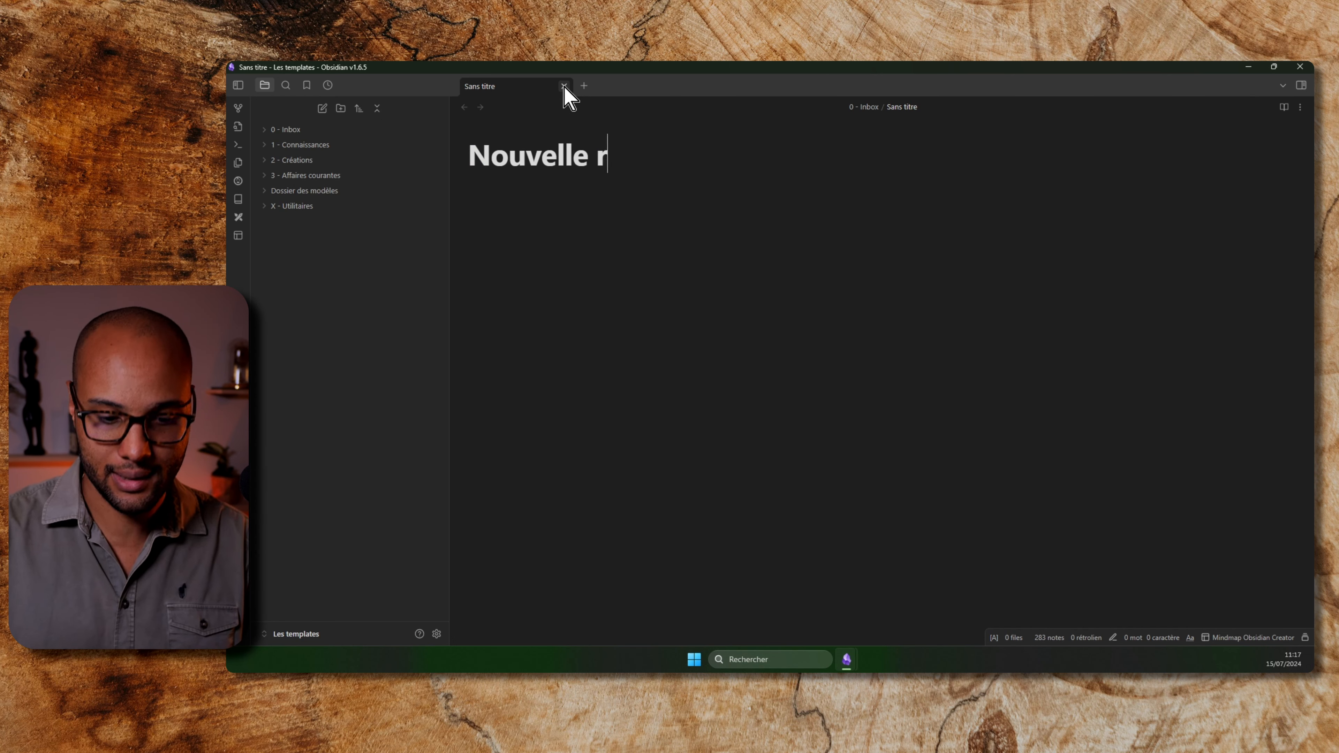
pyautogui.write('éunion')
pyautogui.press('Return')
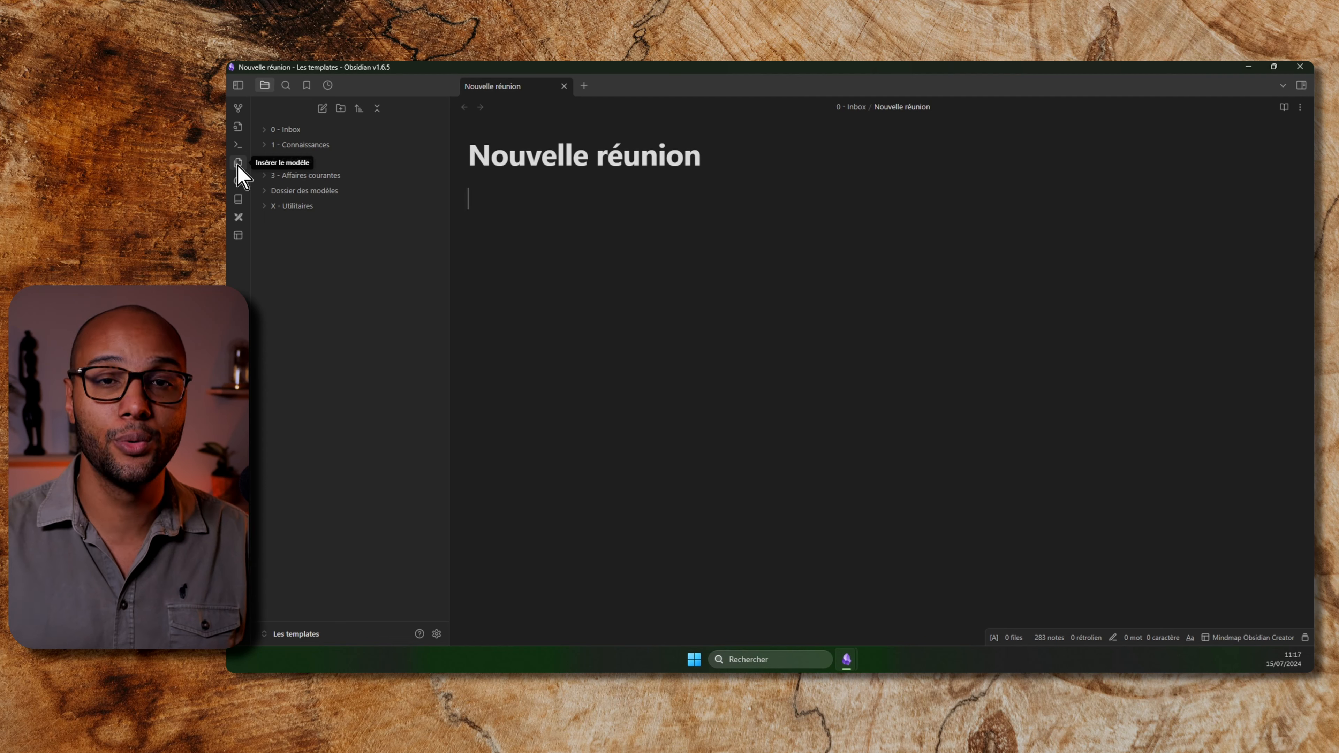
# Step: Insert the "Réunion - Template" template into the empty Nouvelle réunion note
pyautogui.hotkey('ctrl', 'p')
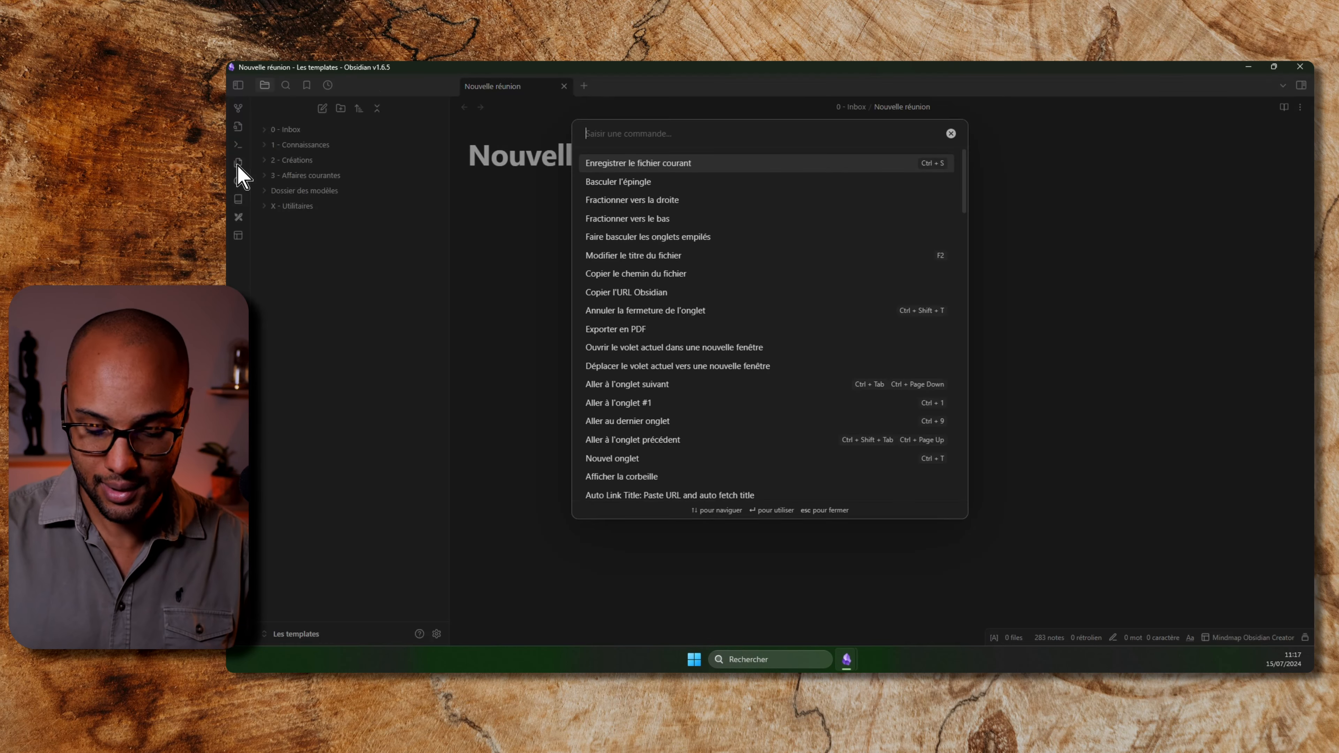
pyautogui.write('mod')
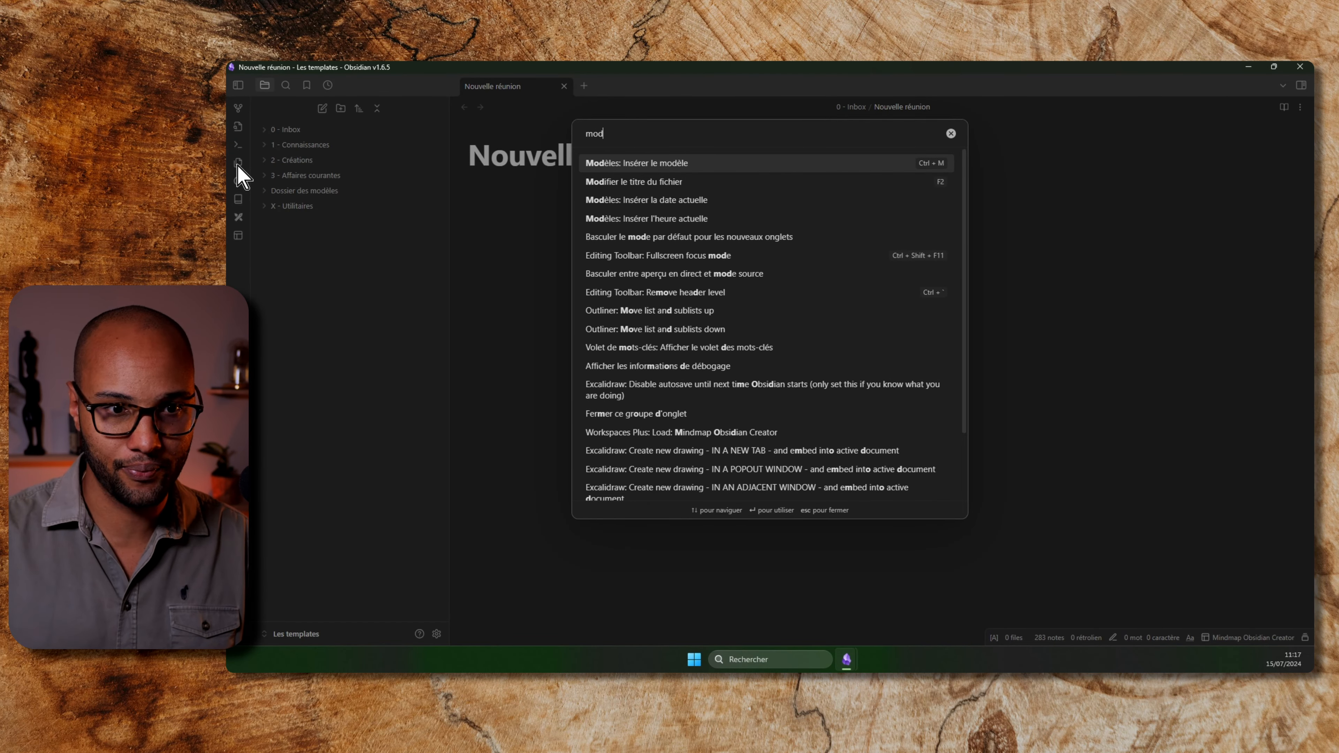
pyautogui.click(724, 167)
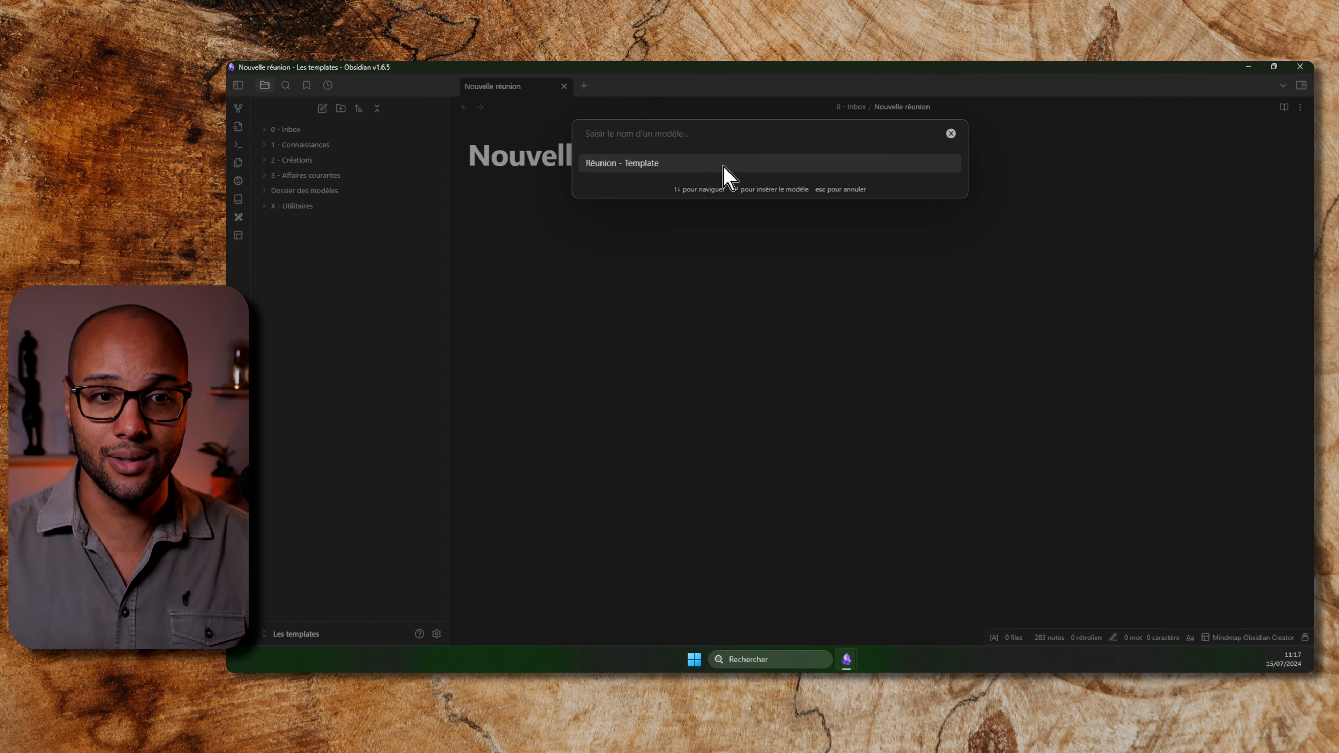
pyautogui.click(639, 164)
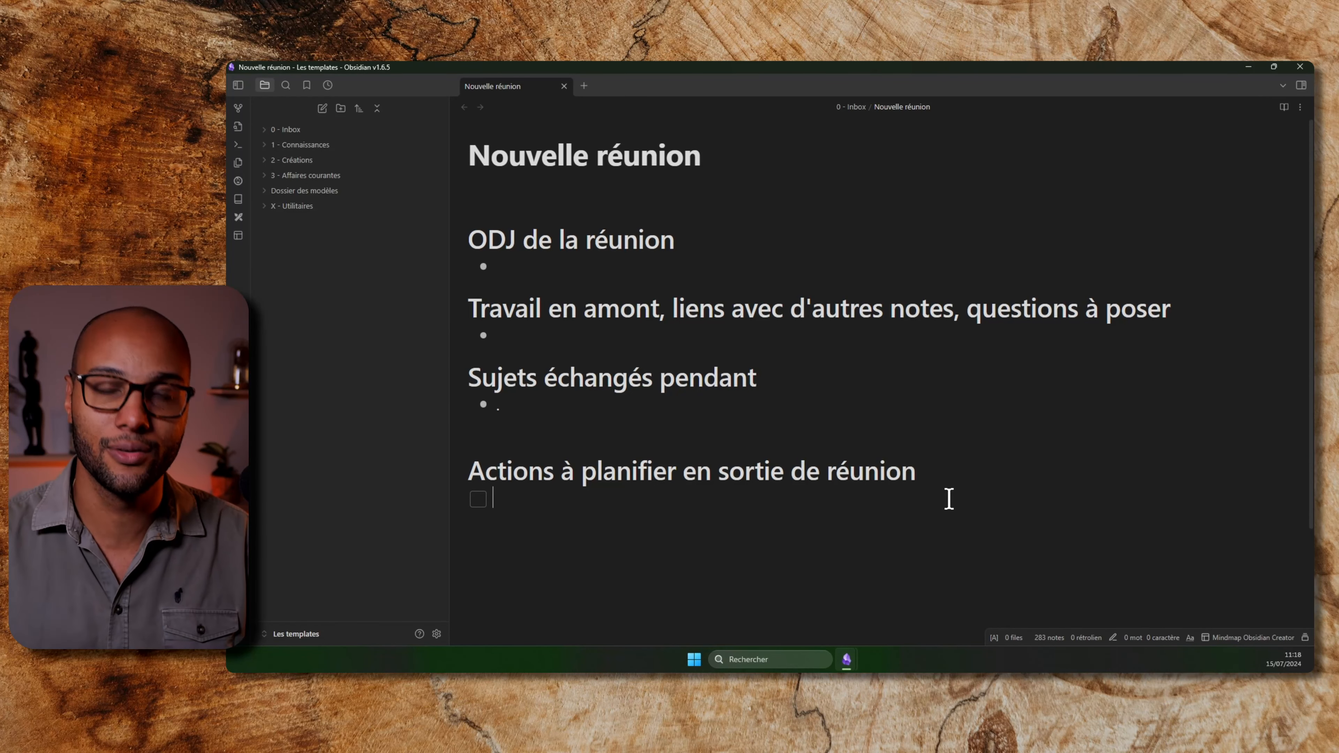
# Step: Review the template folder, date format and time format options in the Modèles settings
pyautogui.click(437, 634)
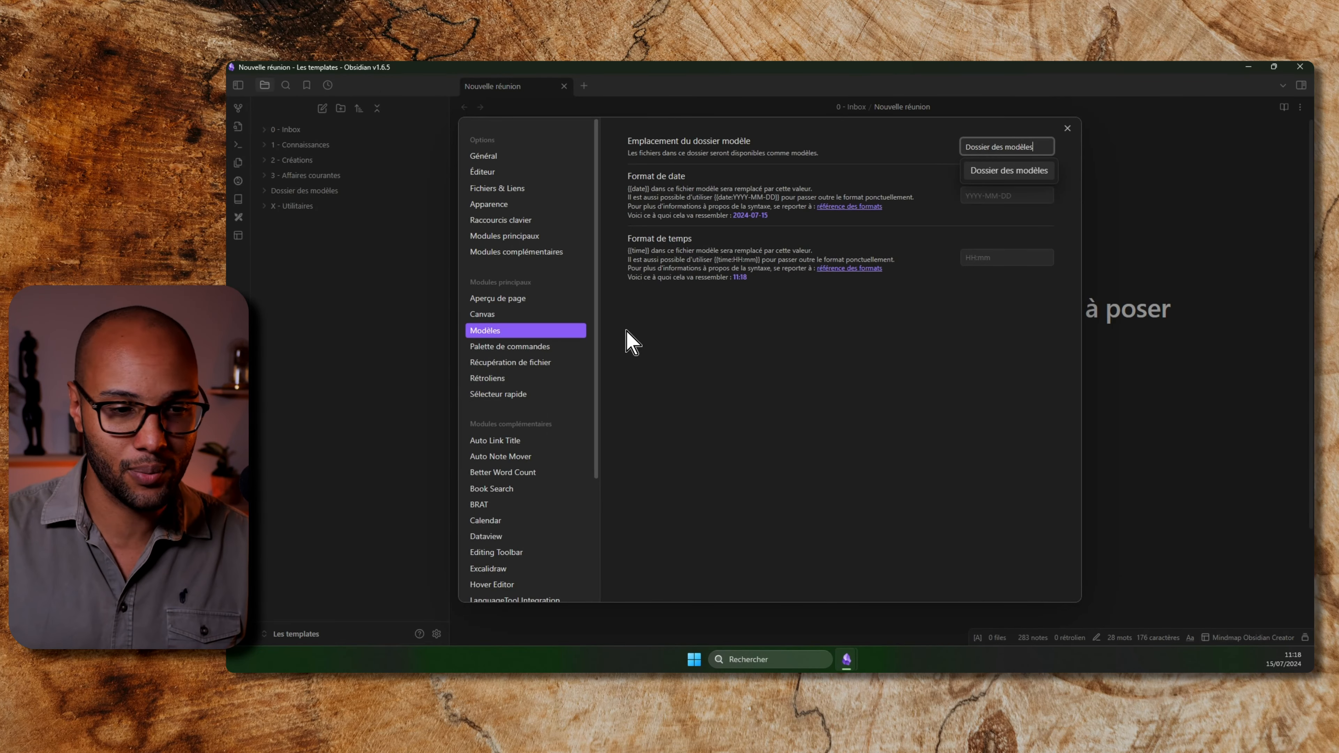
pyautogui.click(889, 172)
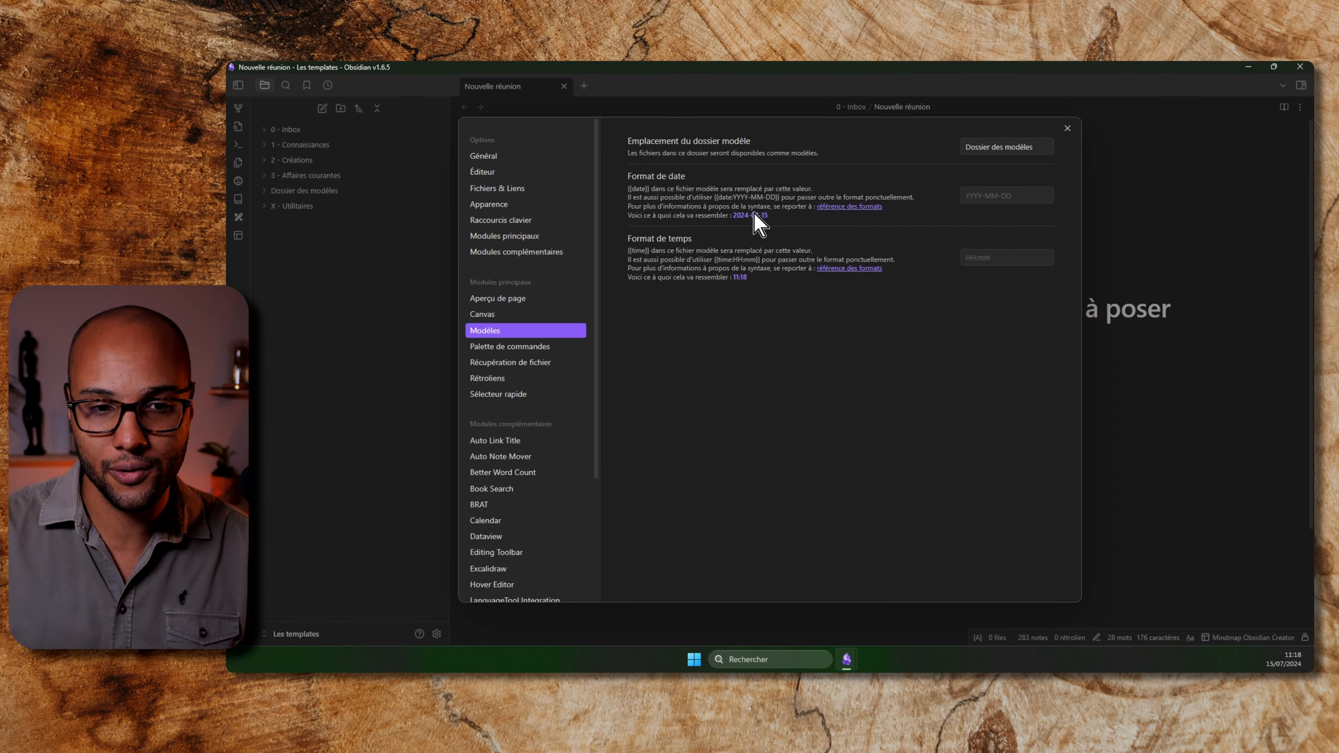
pyautogui.click(1068, 128)
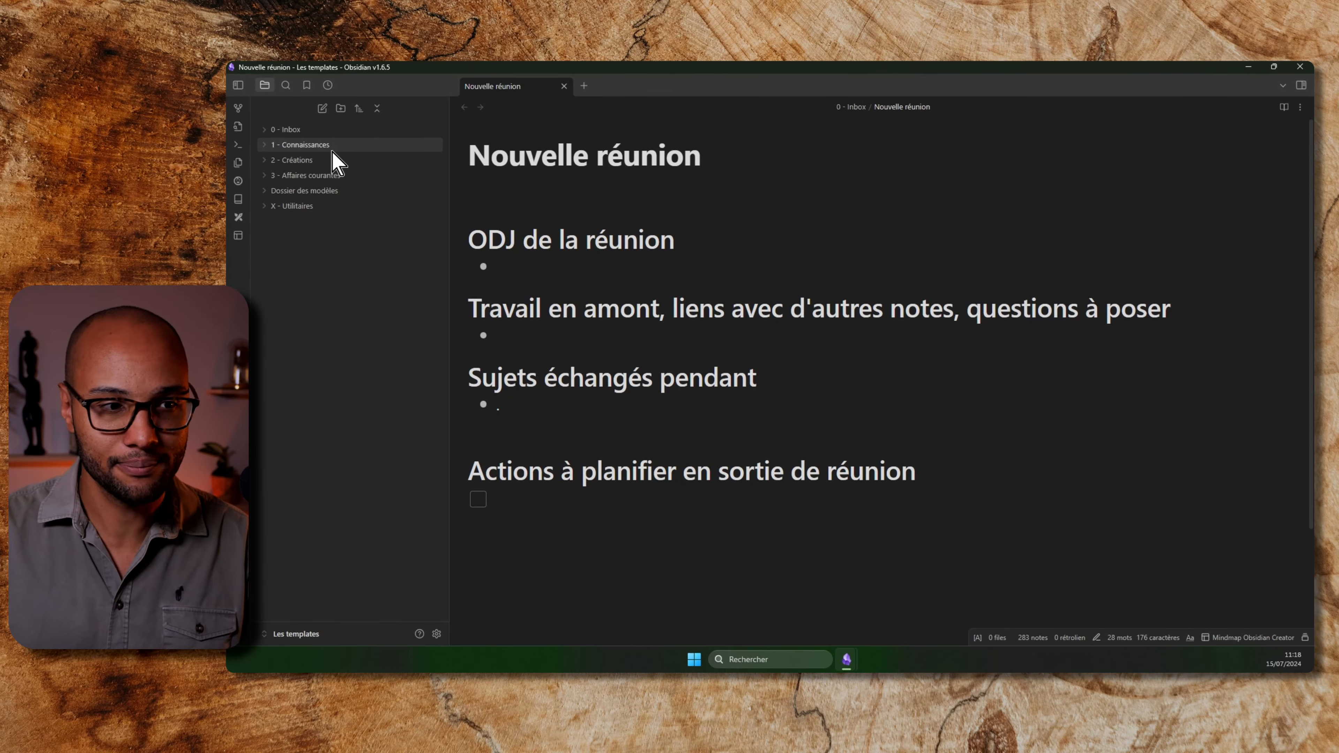
# Step: In the Réunion - Template note from Dossier des modèles, add the line "Réunion du {{date}}" above the ODJ de la réunion heading
pyautogui.click(328, 191)
pyautogui.click(337, 207)
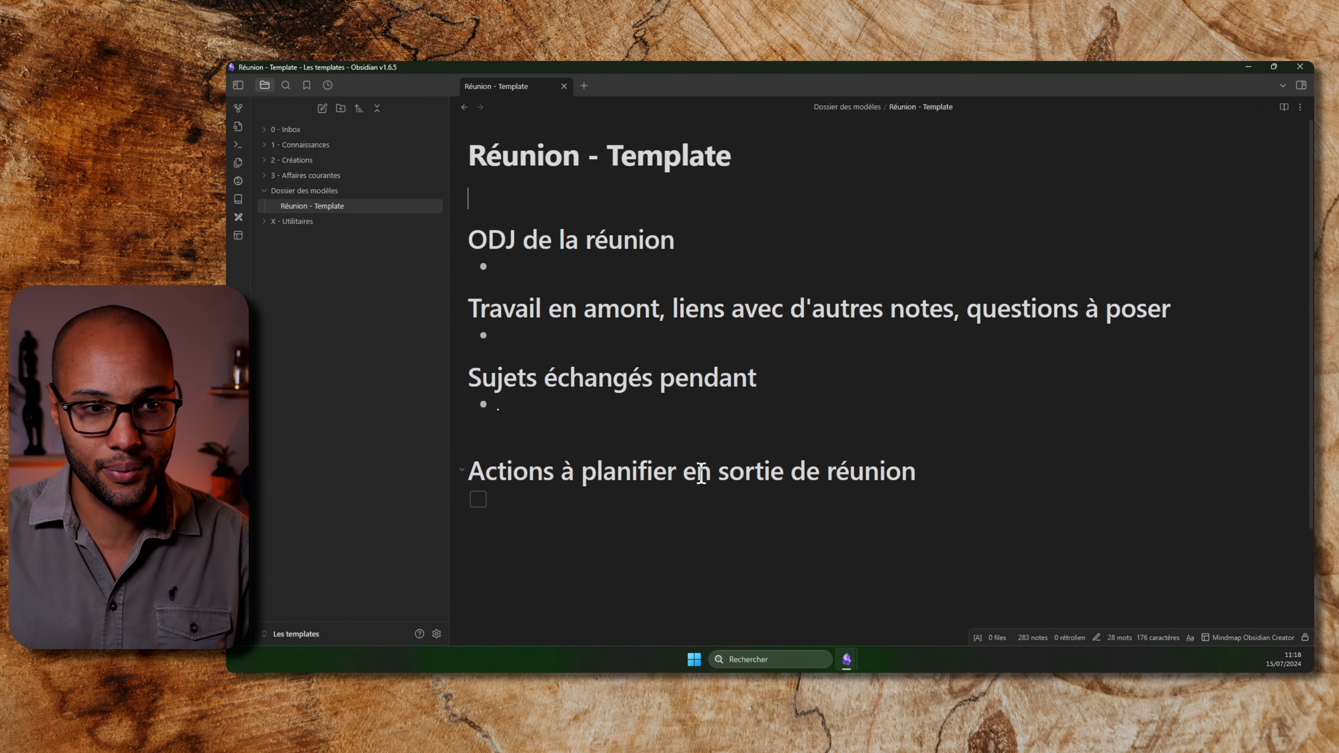
pyautogui.click(587, 208)
pyautogui.write('Réu')
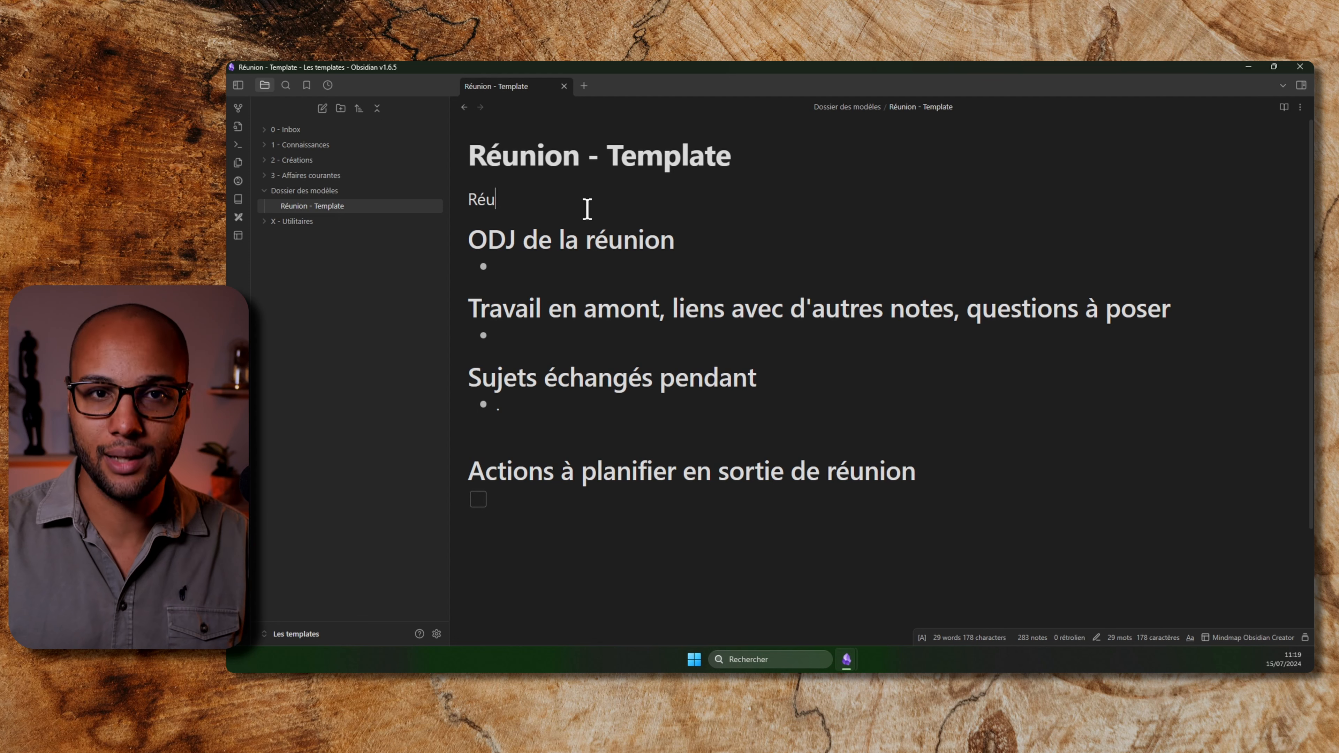
pyautogui.write('nion du ')
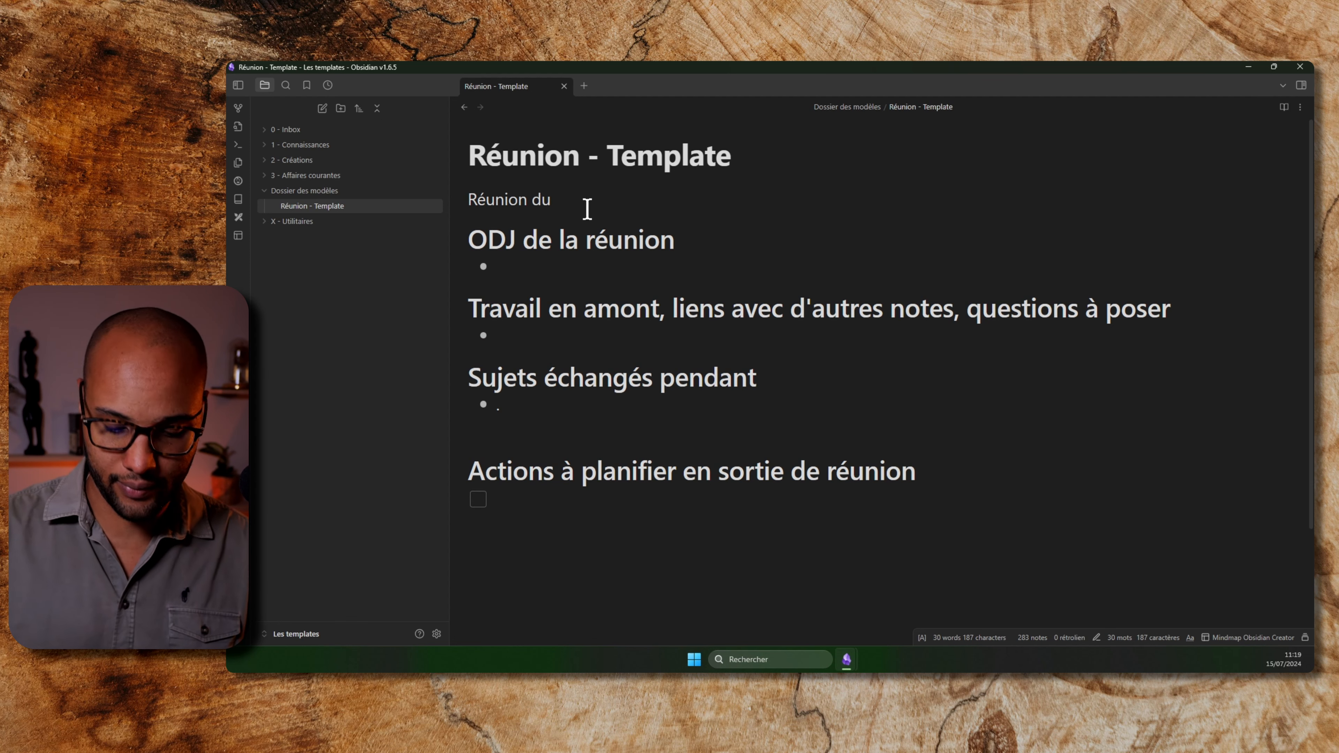
pyautogui.write('{{date')
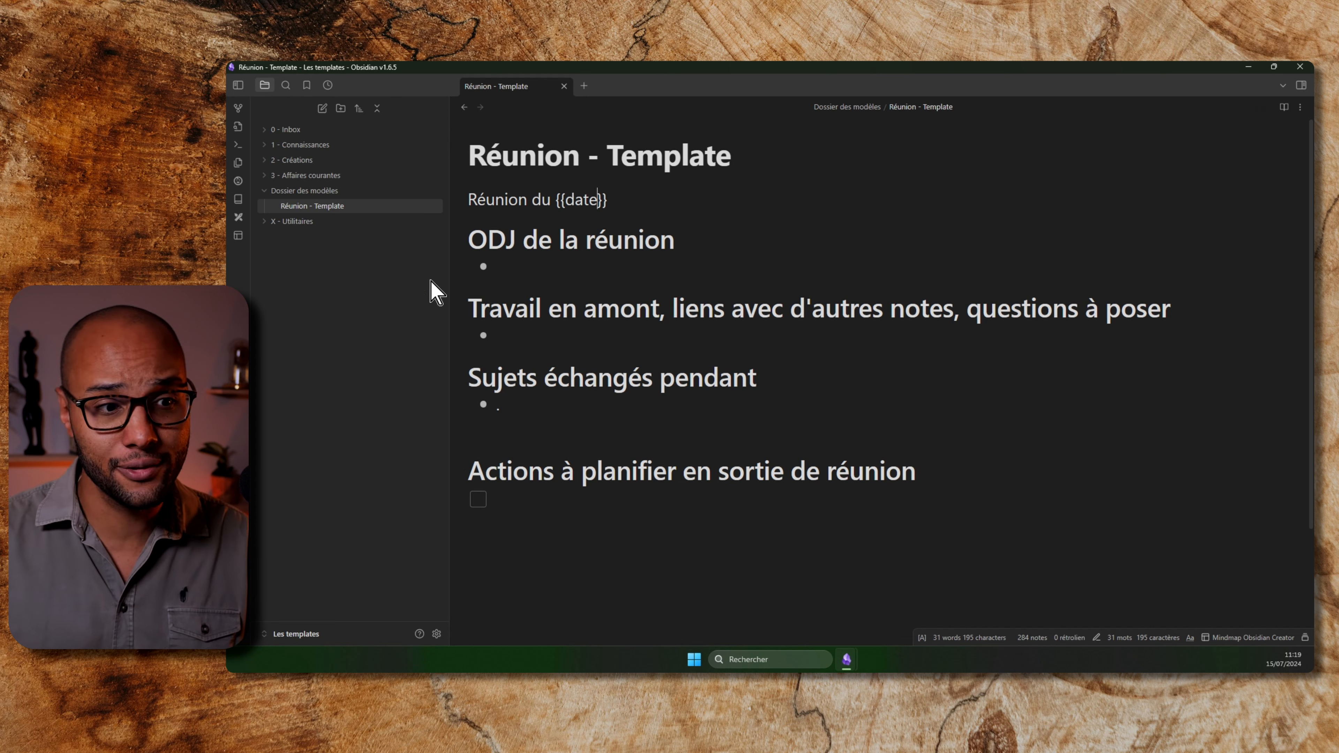
# Step: Clear the body of the Nouvelle réunion note in 0 - Inbox and insert the Réunion - Template template again
pyautogui.click(341, 130)
pyautogui.click(342, 173)
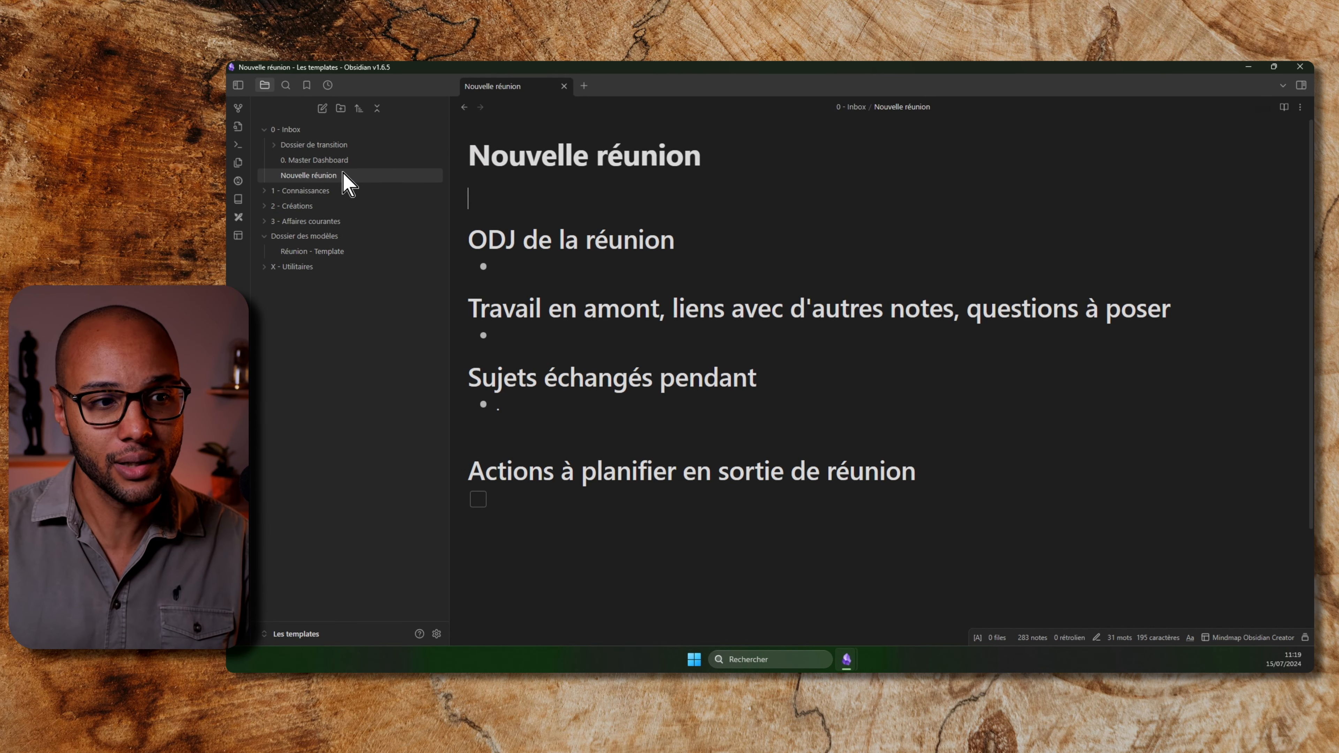
pyautogui.moveTo(885, 550); pyautogui.dragTo(399, 108)
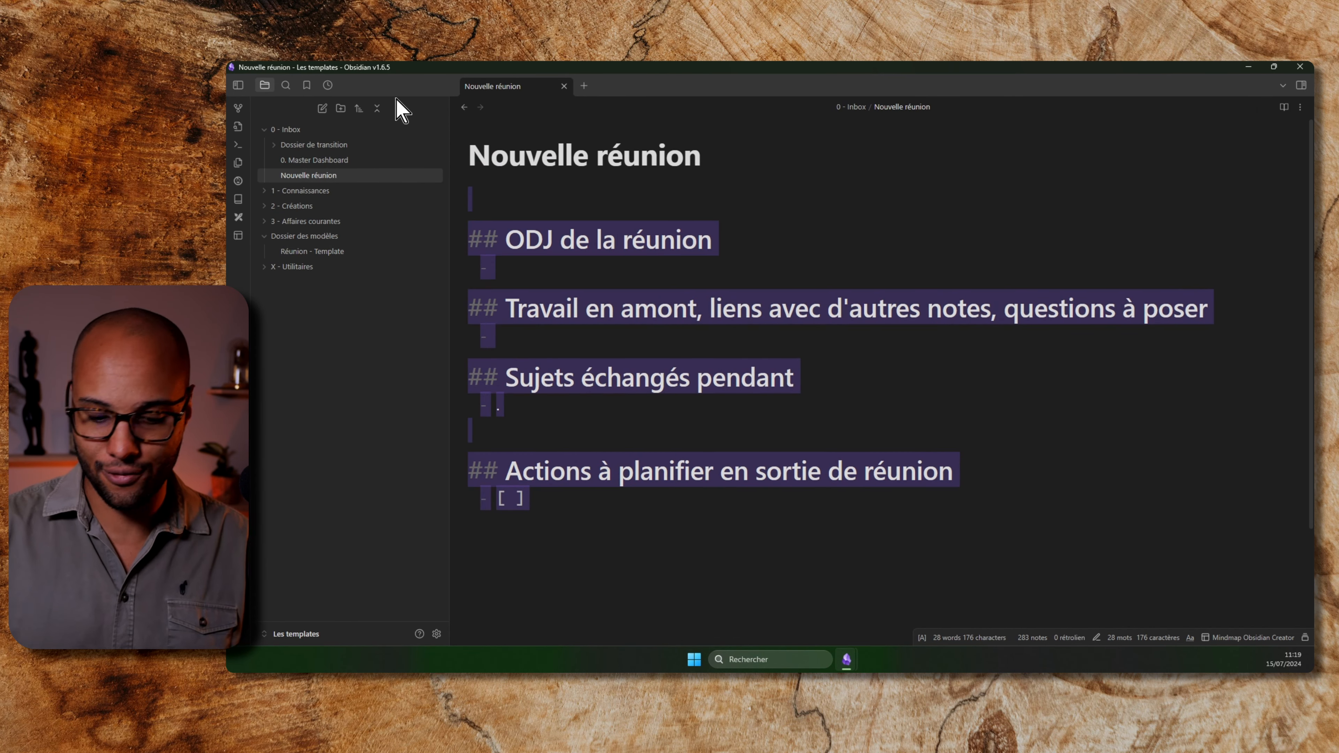
pyautogui.press('BackSpace')
pyautogui.hotkey('alt', 't')
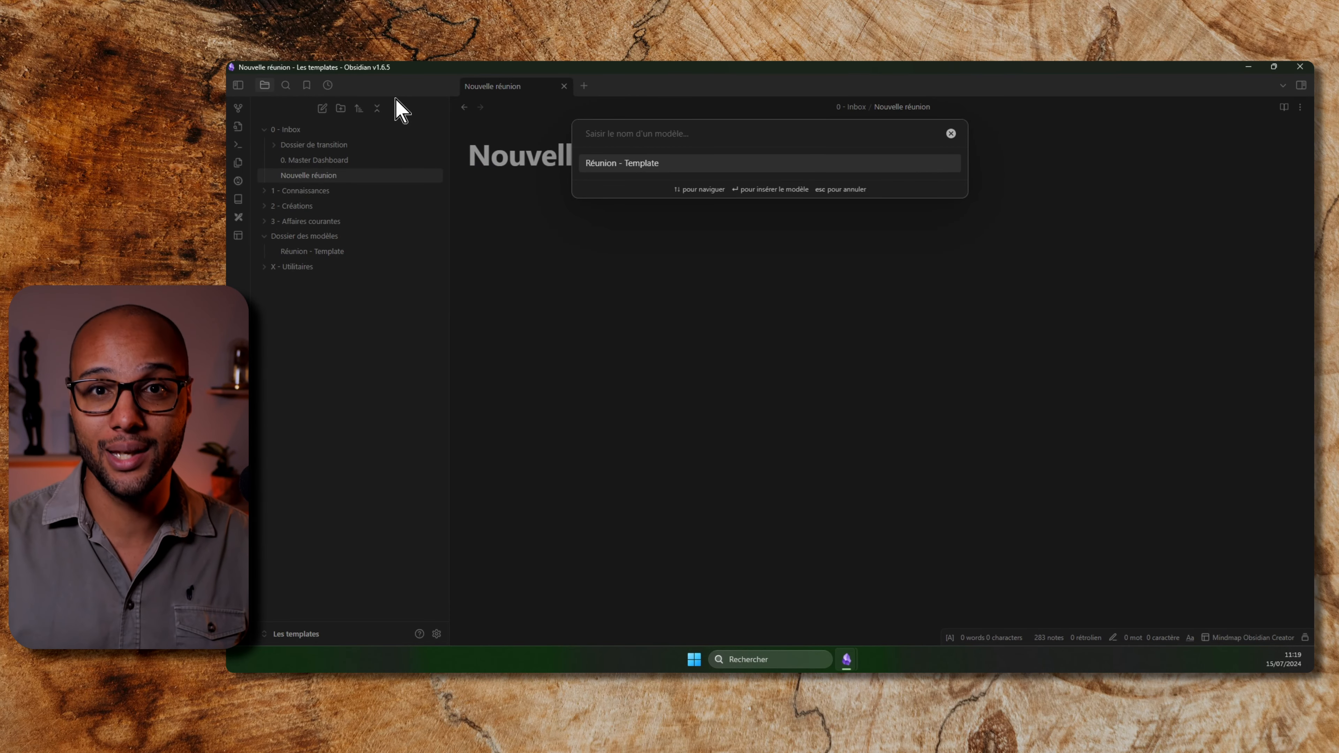
pyautogui.click(662, 165)
pyautogui.moveTo(693, 199); pyautogui.dragTo(556, 190)
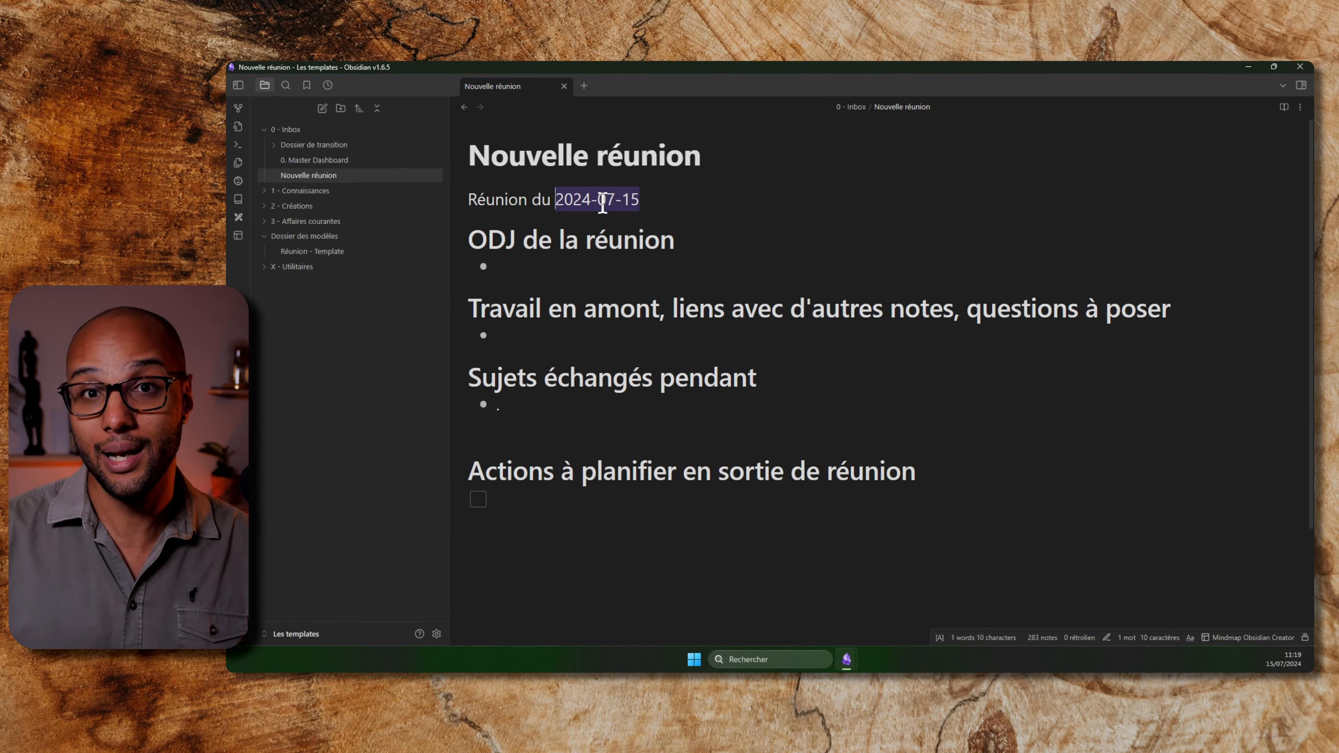
pyautogui.click(586, 199)
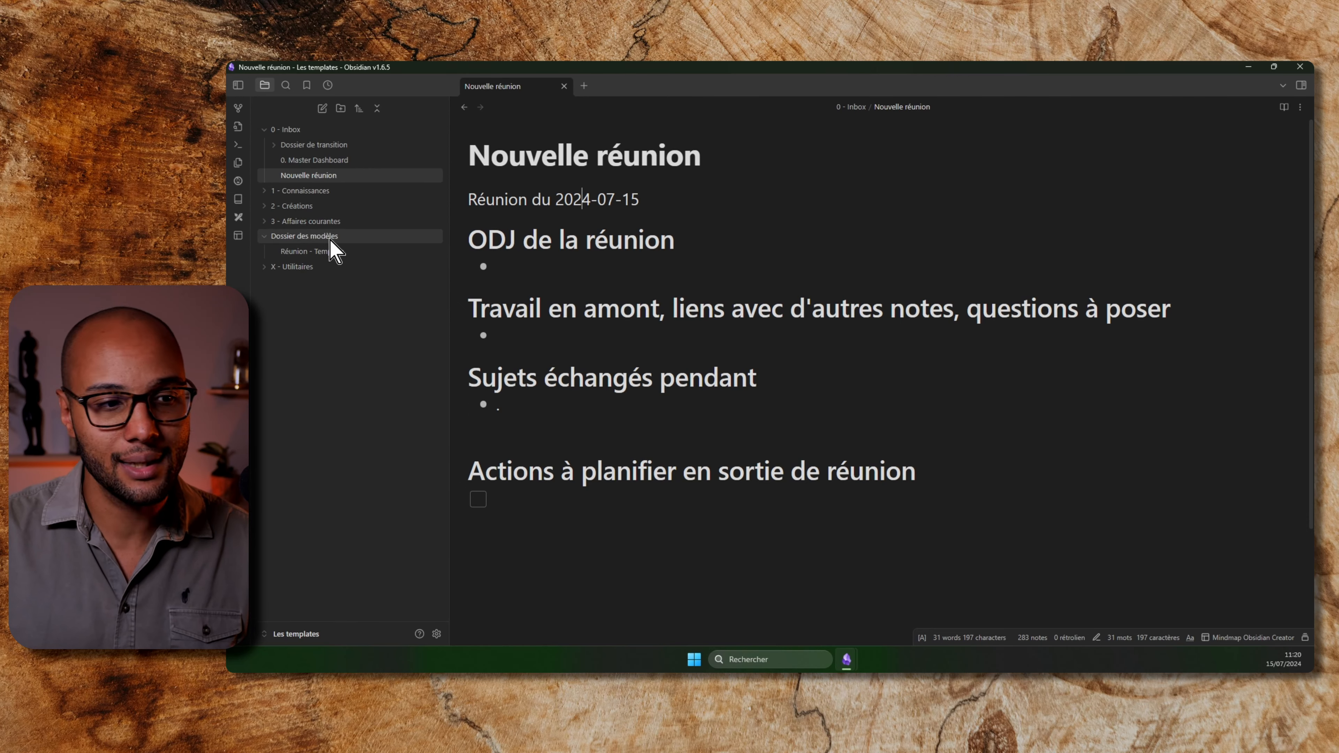
# Step: Consult the Moment.js format token reference linked from the Modèles date format settings
pyautogui.click(437, 634)
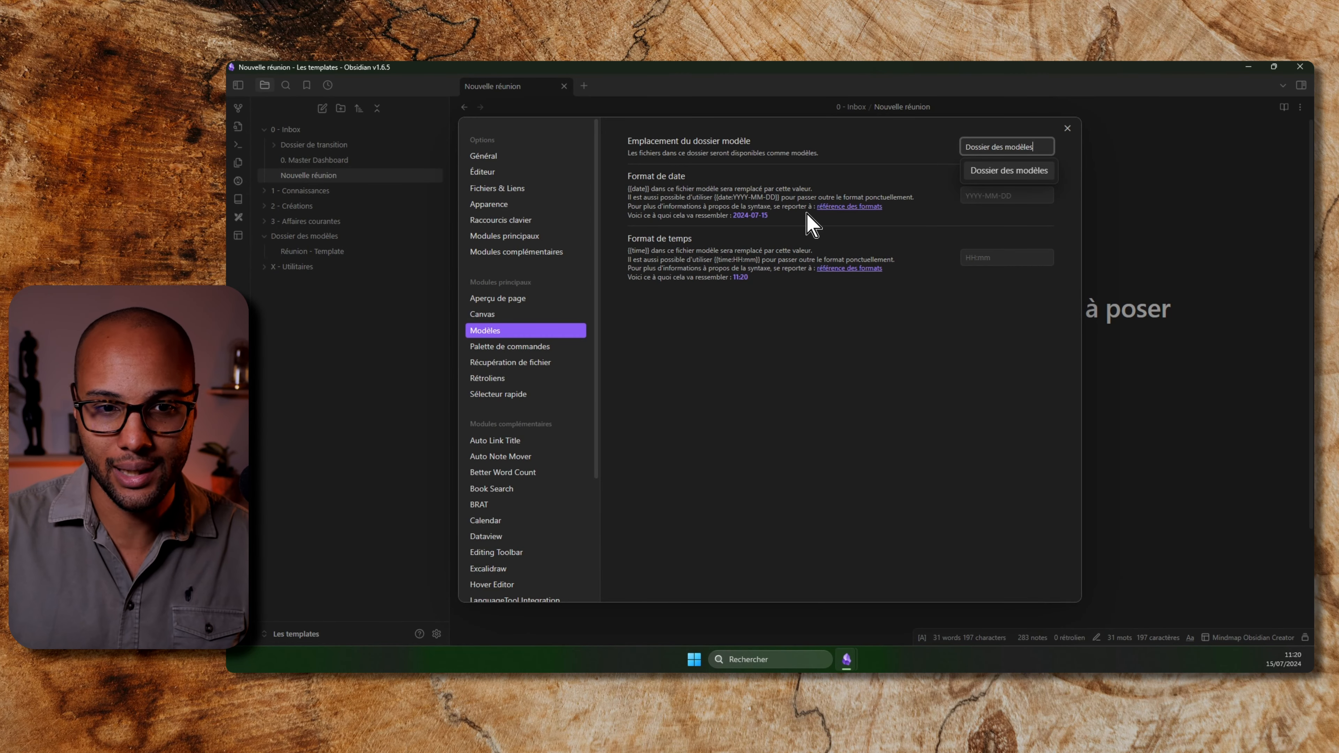
pyautogui.click(835, 207)
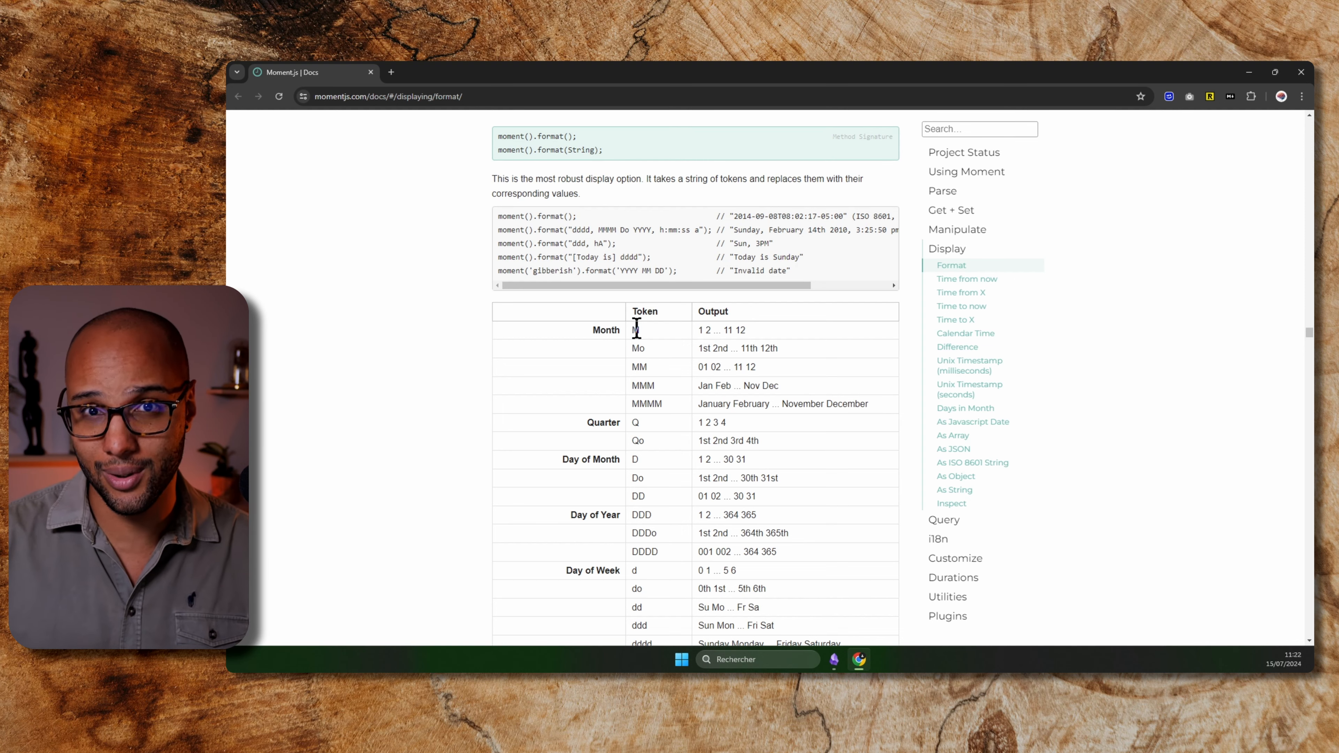
pyautogui.click(635, 313)
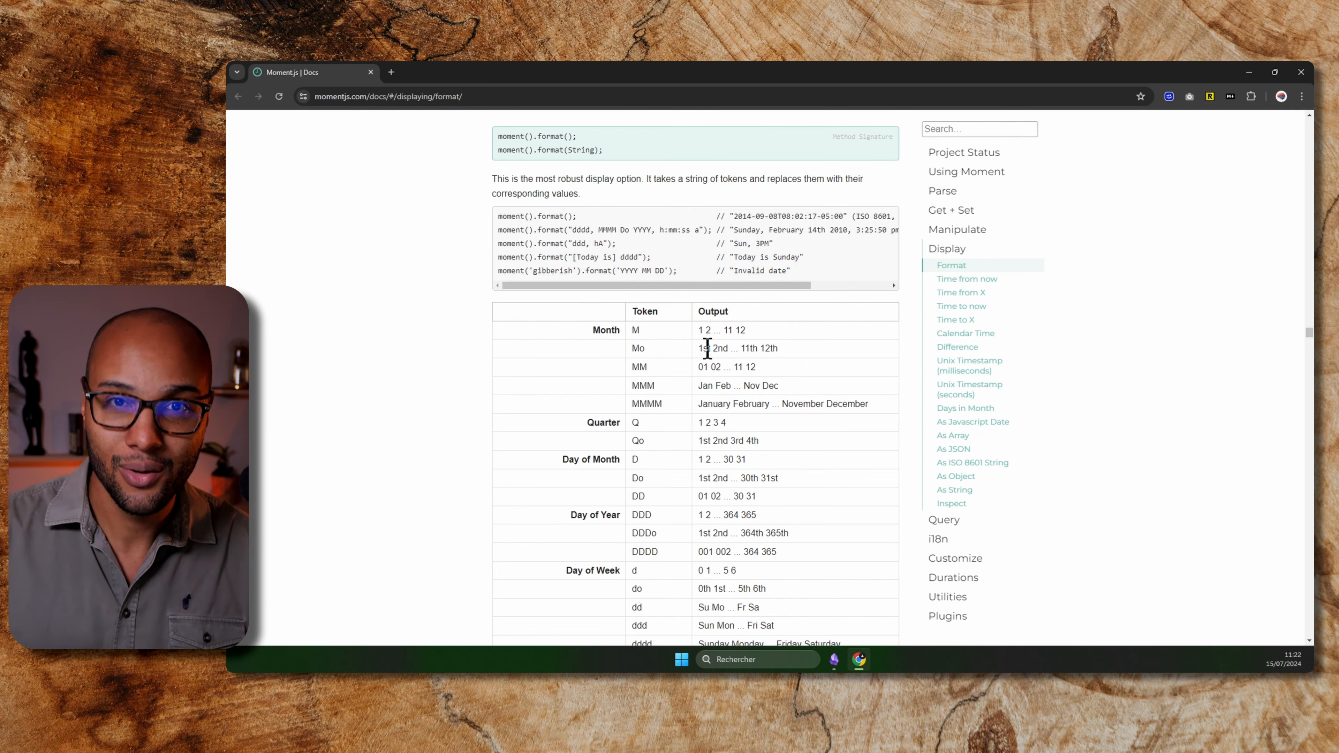
pyautogui.click(1248, 72)
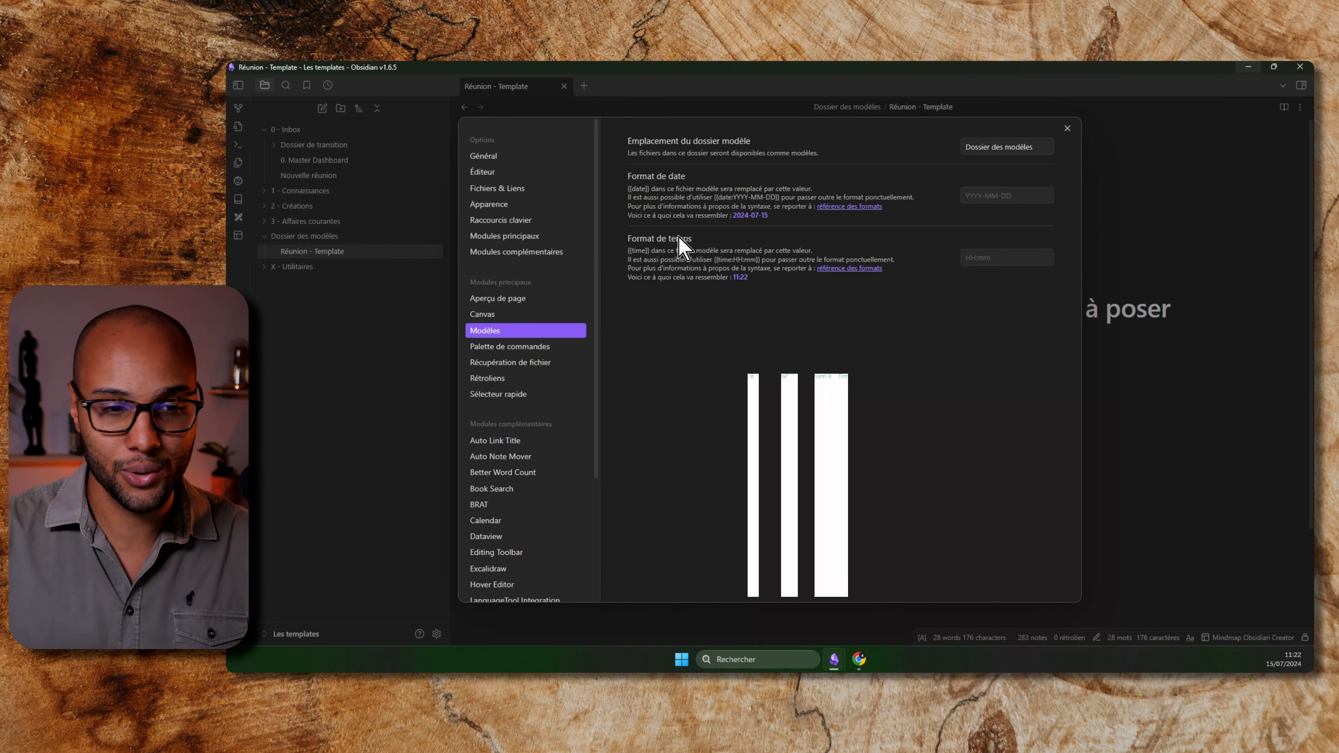
pyautogui.click(1073, 116)
# Step: In the Réunion - Template note, write "Réunion du {{date: dddd D MMMM YYYY}} à {{time}}" on the line above the ODJ de la réunion heading
pyautogui.click(577, 203)
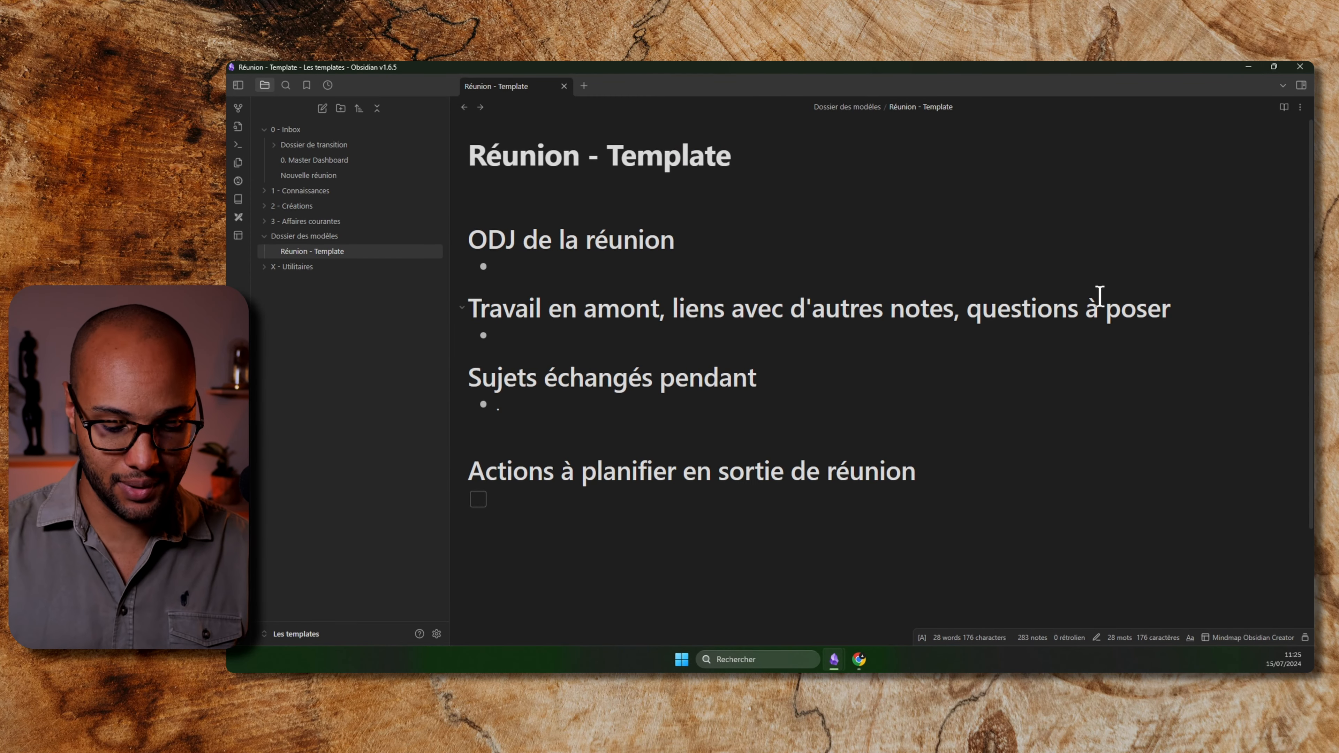
pyautogui.write('Réunion')
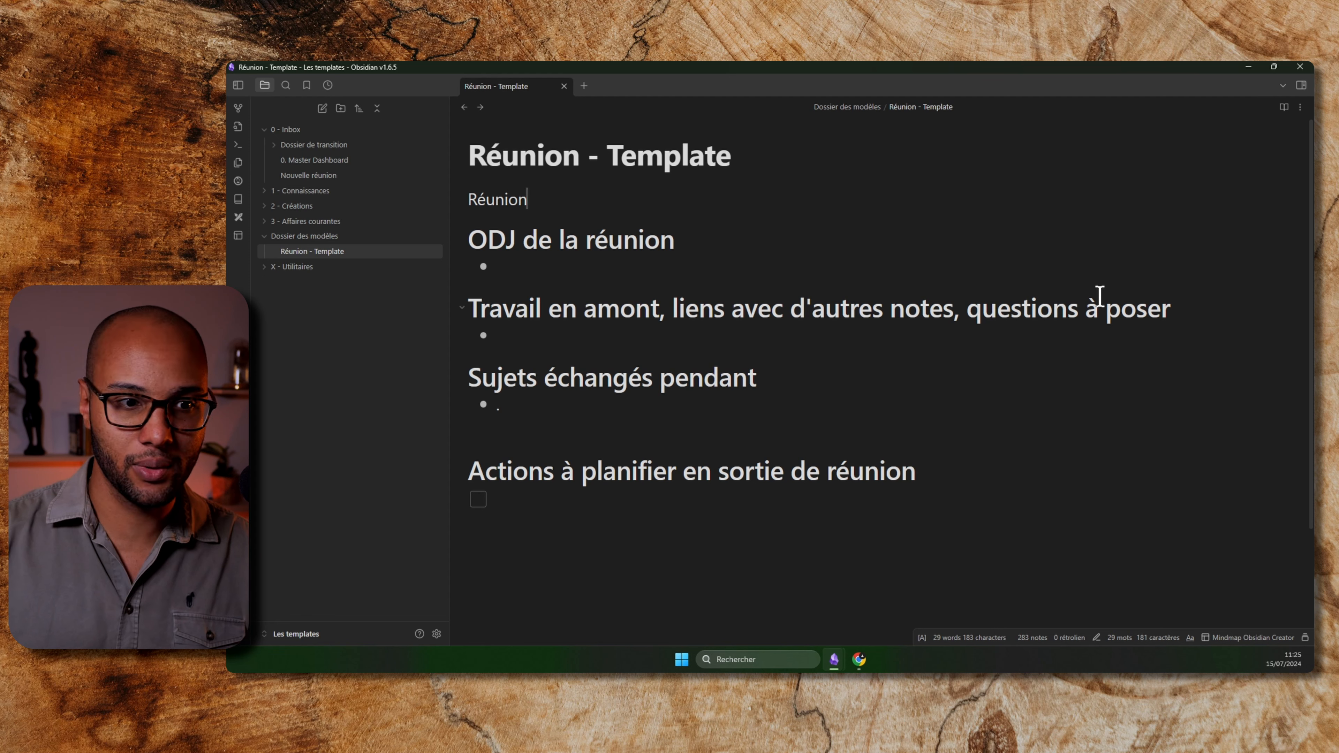
pyautogui.write(' du {{date: ')
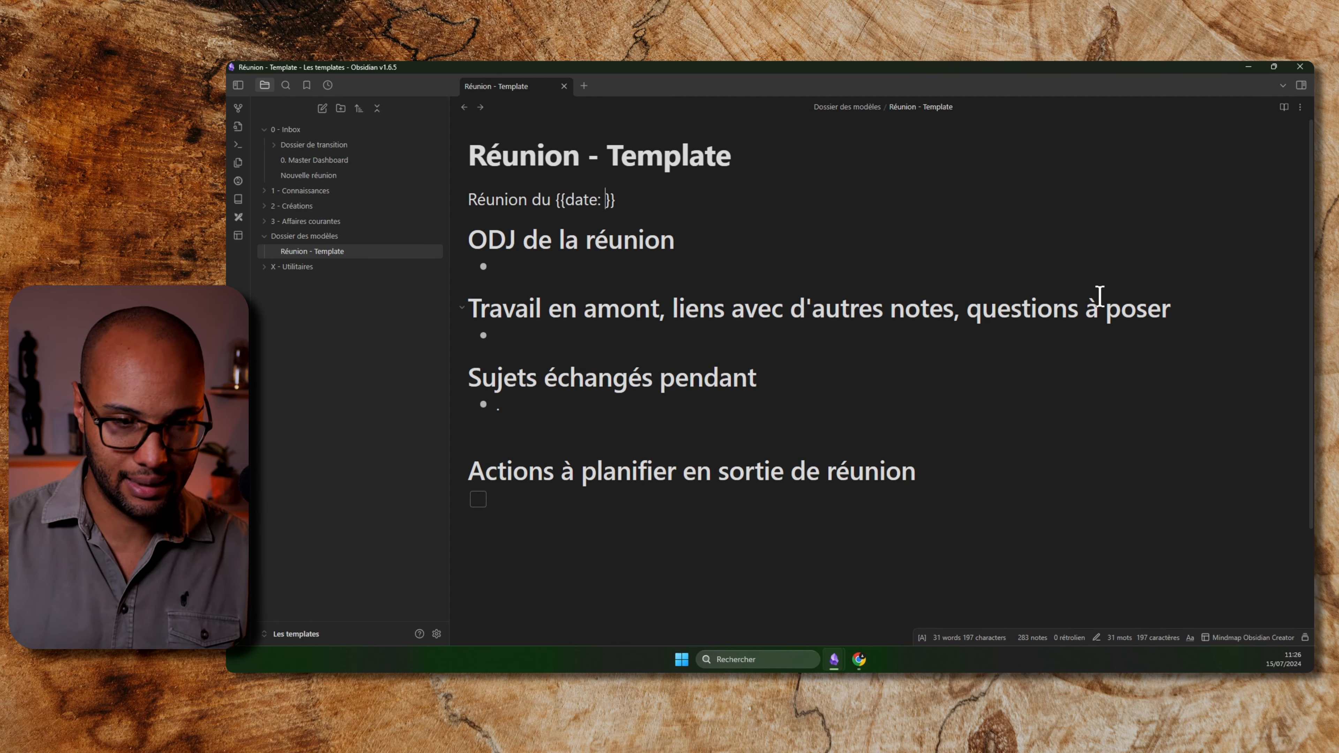
pyautogui.write('dddd D')
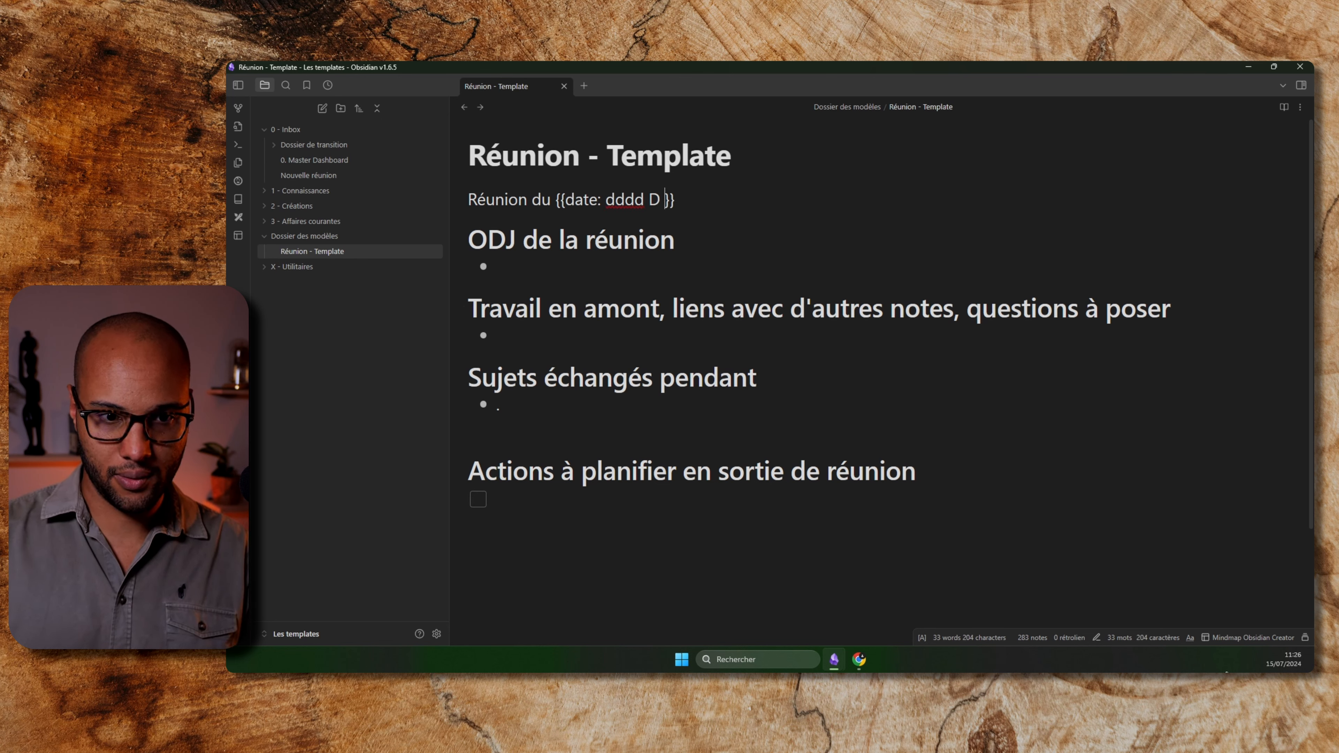
pyautogui.write(' MMMM ')
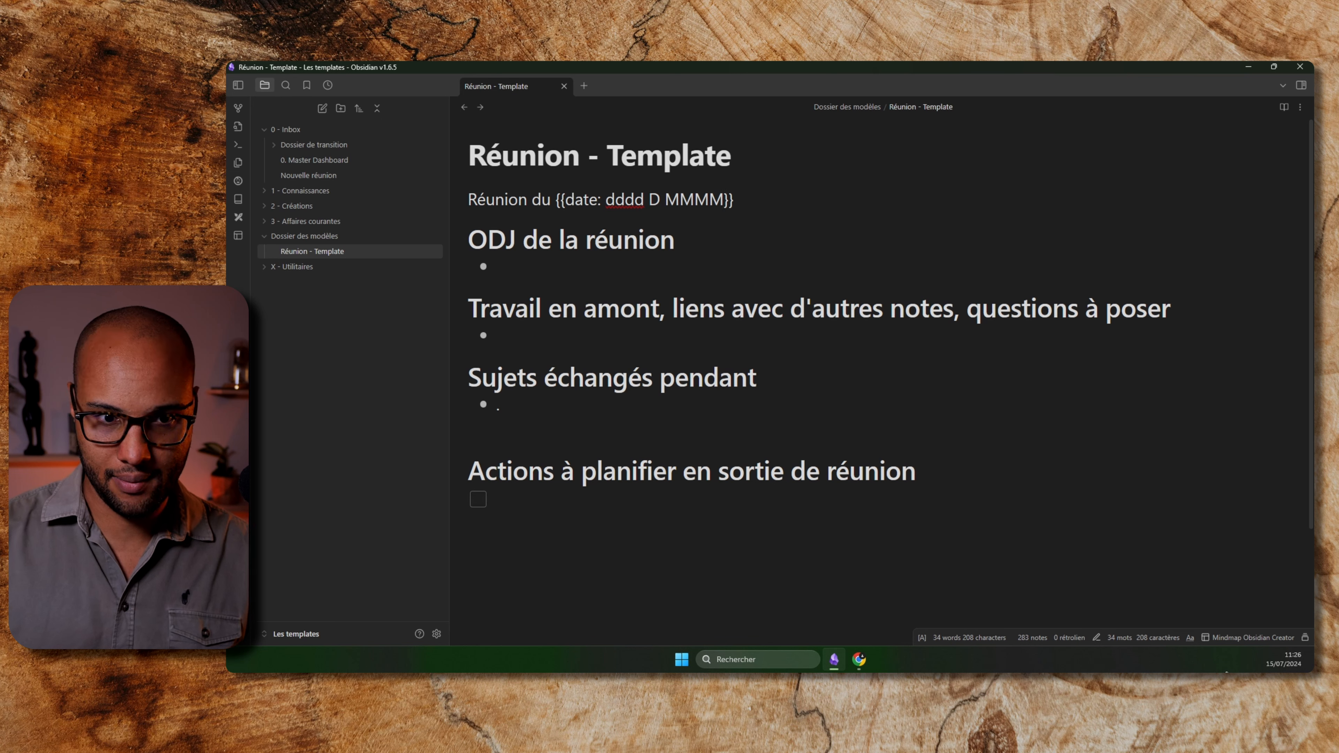
pyautogui.write('YYYY')
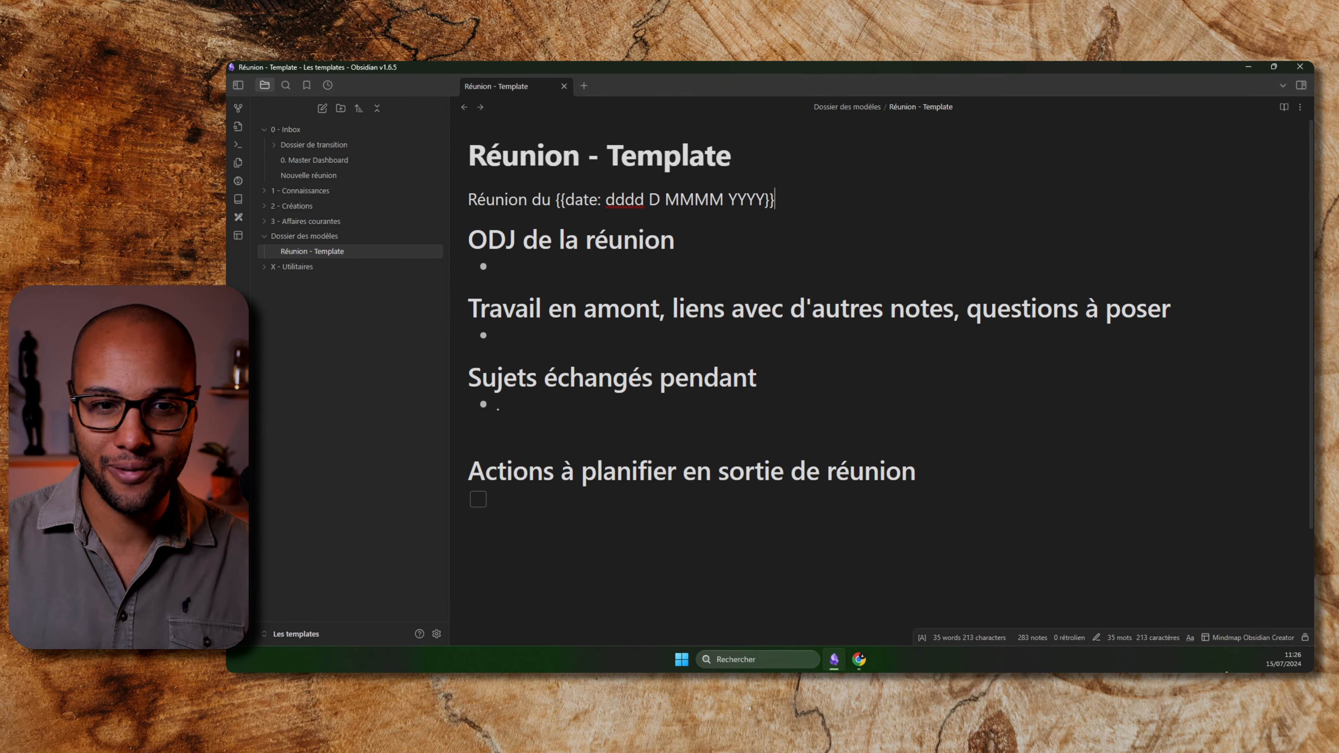
pyautogui.write('à')
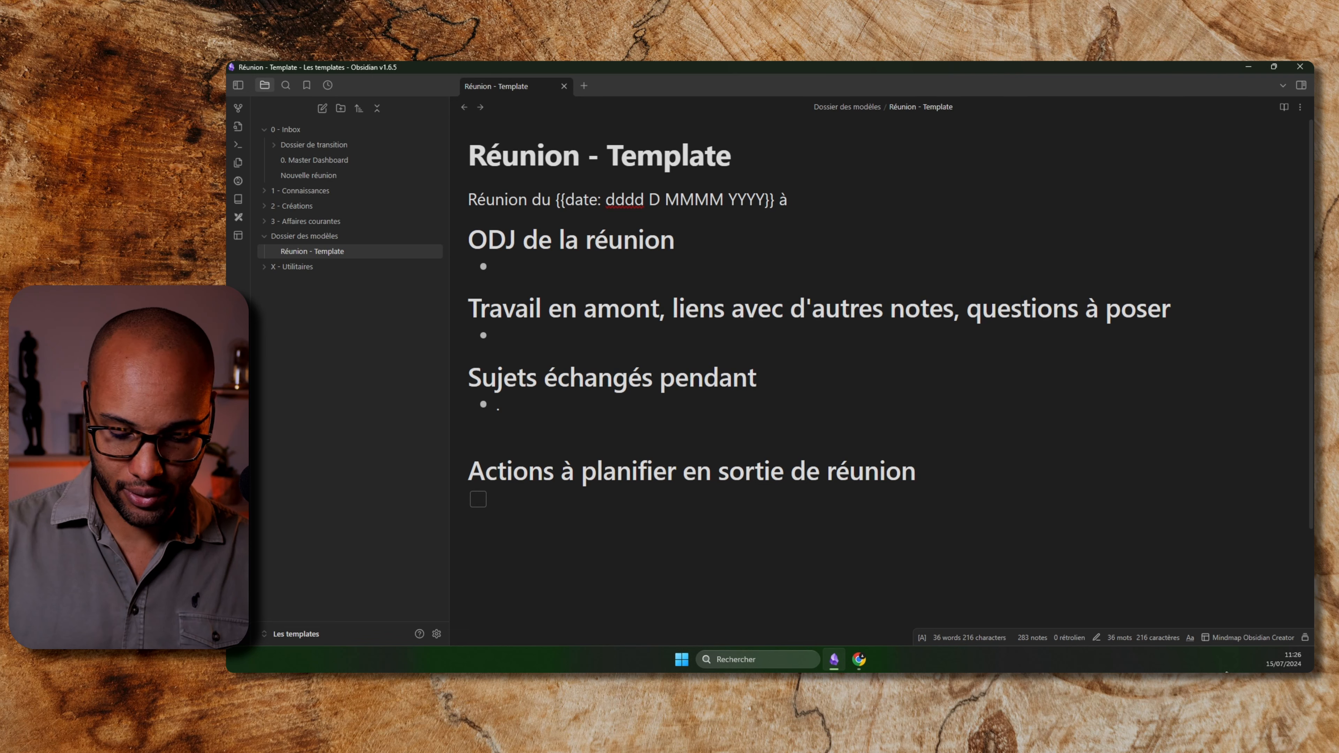
pyautogui.write('{{time}}')
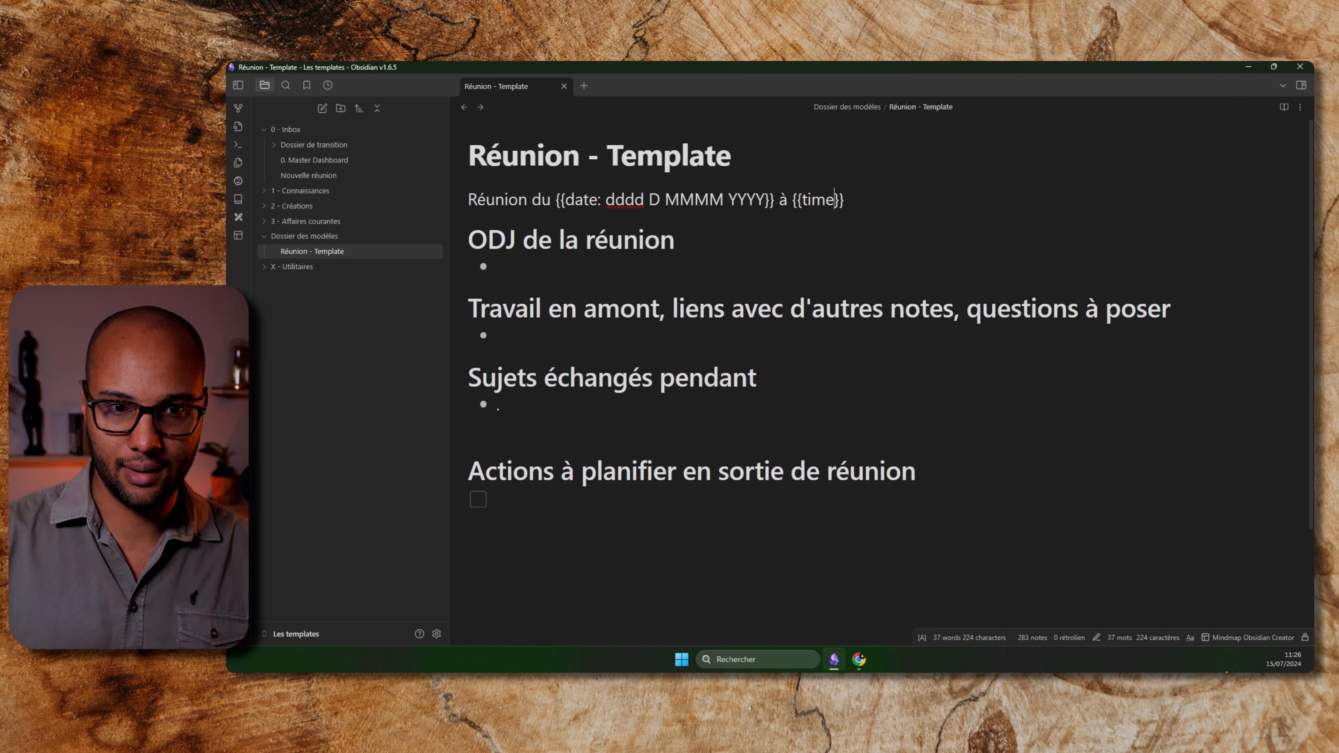
# Step: Open the Nouvelle réunion note in 0 - Inbox and insert the Réunion - Template template
pyautogui.click(315, 175)
pyautogui.hotkey('alt', 't')
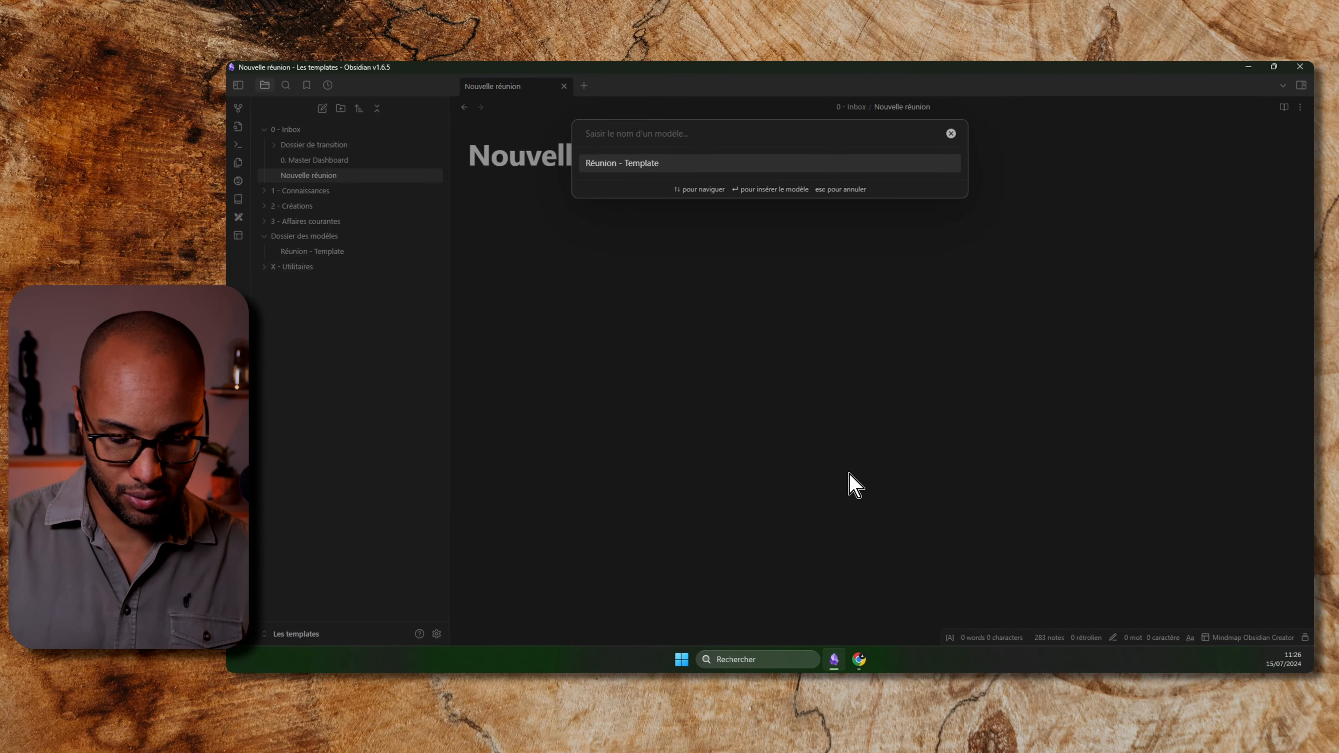
pyautogui.press('Return')
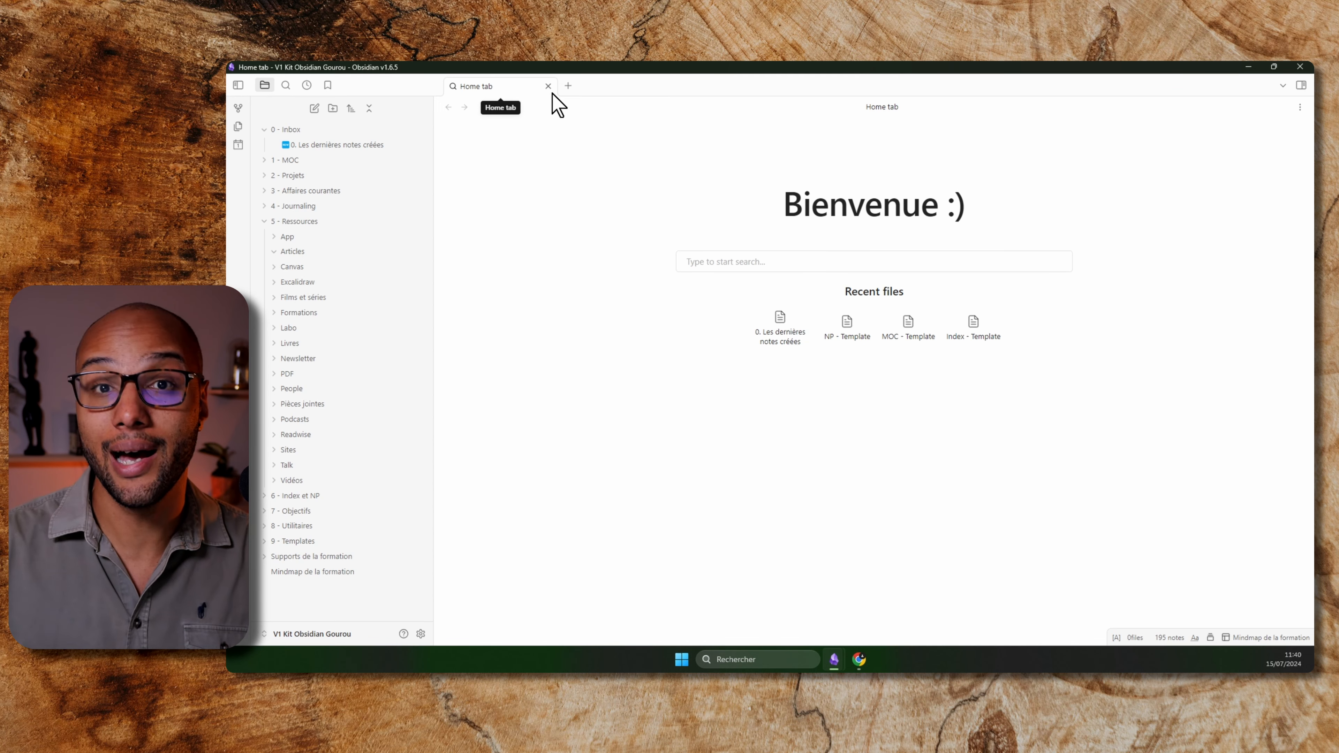
# Step: In the V1 Kit Obsidian Gourou vault, create a new note titled "Nouvelle ressource"
pyautogui.hotkey('ctrl', 'n')
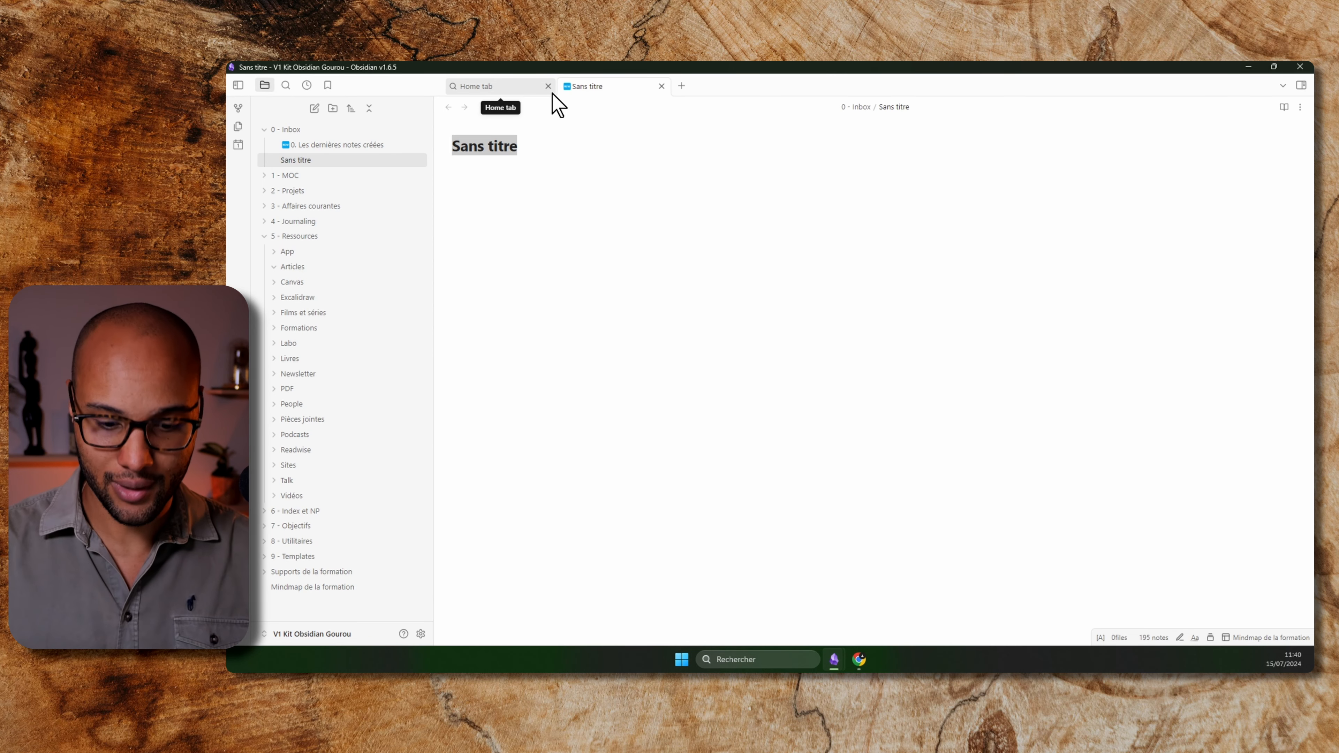
pyautogui.write('Nouvelle ressource')
pyautogui.press('Return')
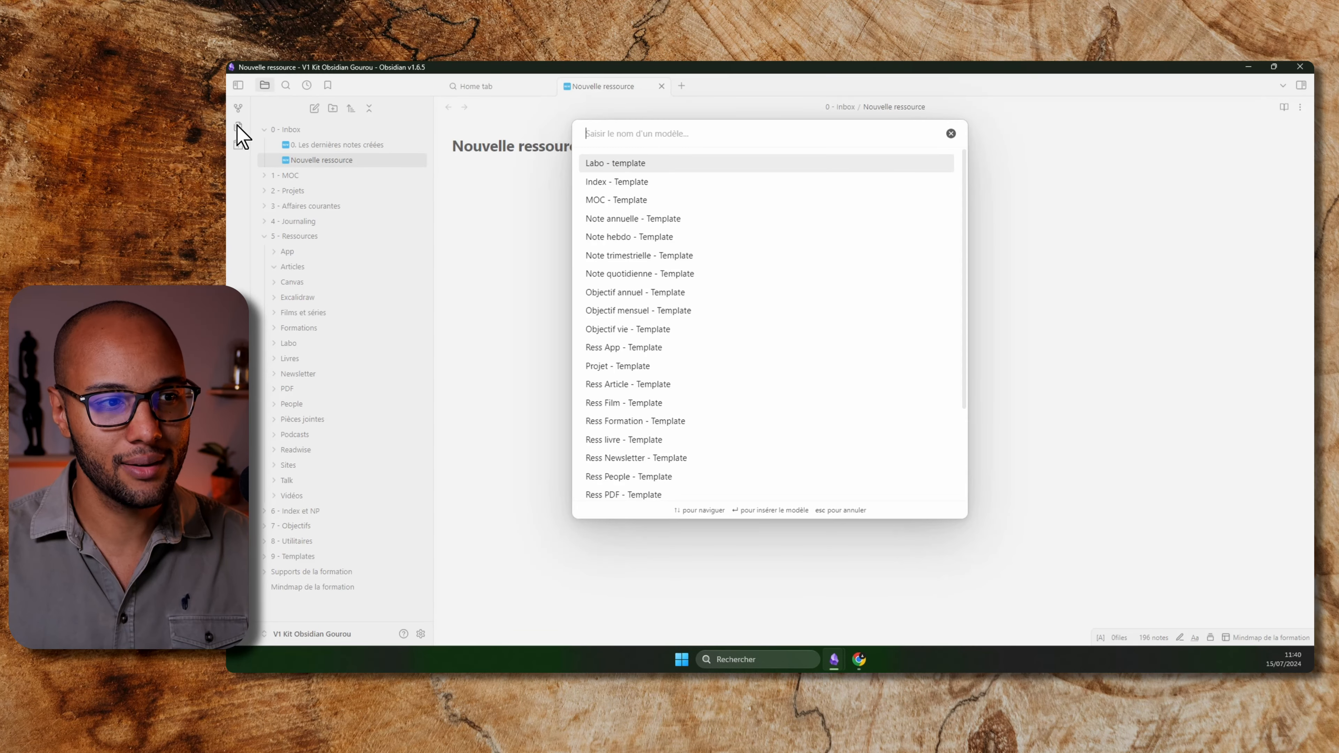
# Step: Insert the Ress Article - Template template into the Nouvelle ressource note and place the text cursor on its moc line
pyautogui.click(239, 126)
pyautogui.write('art')
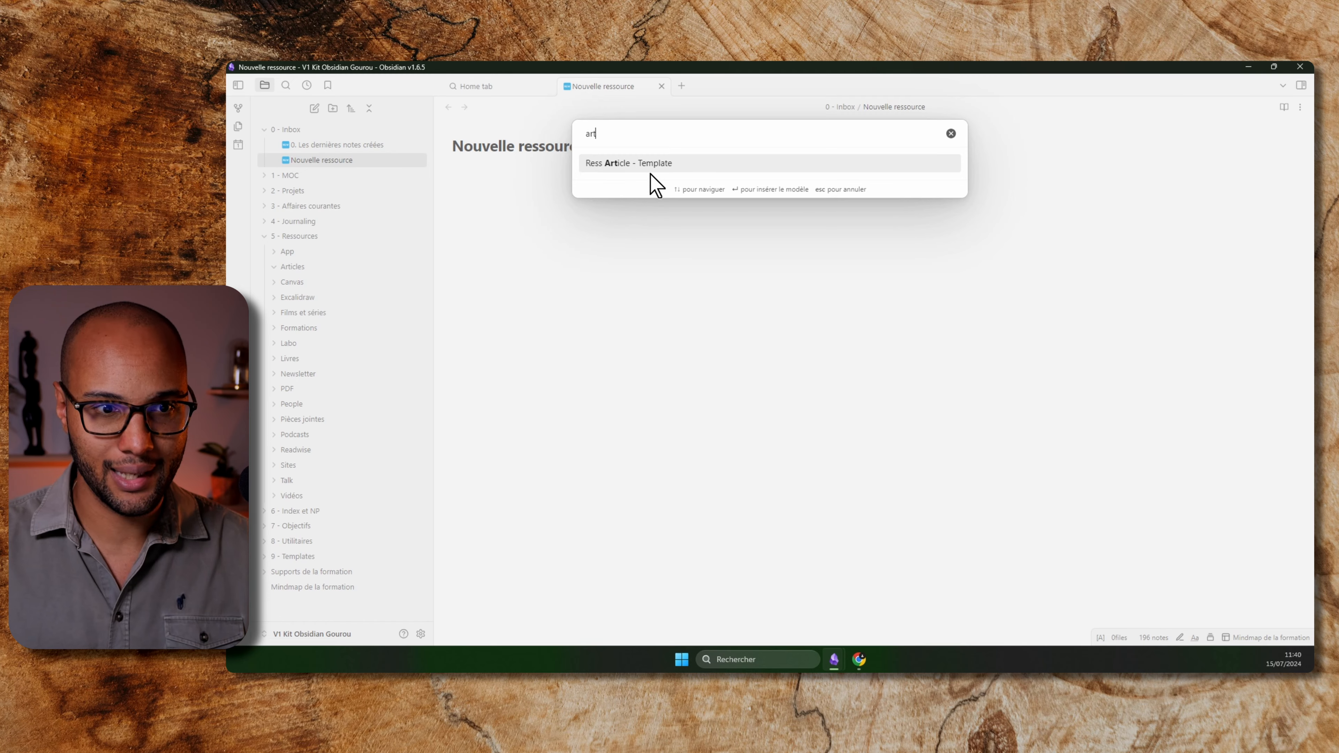
pyautogui.click(654, 165)
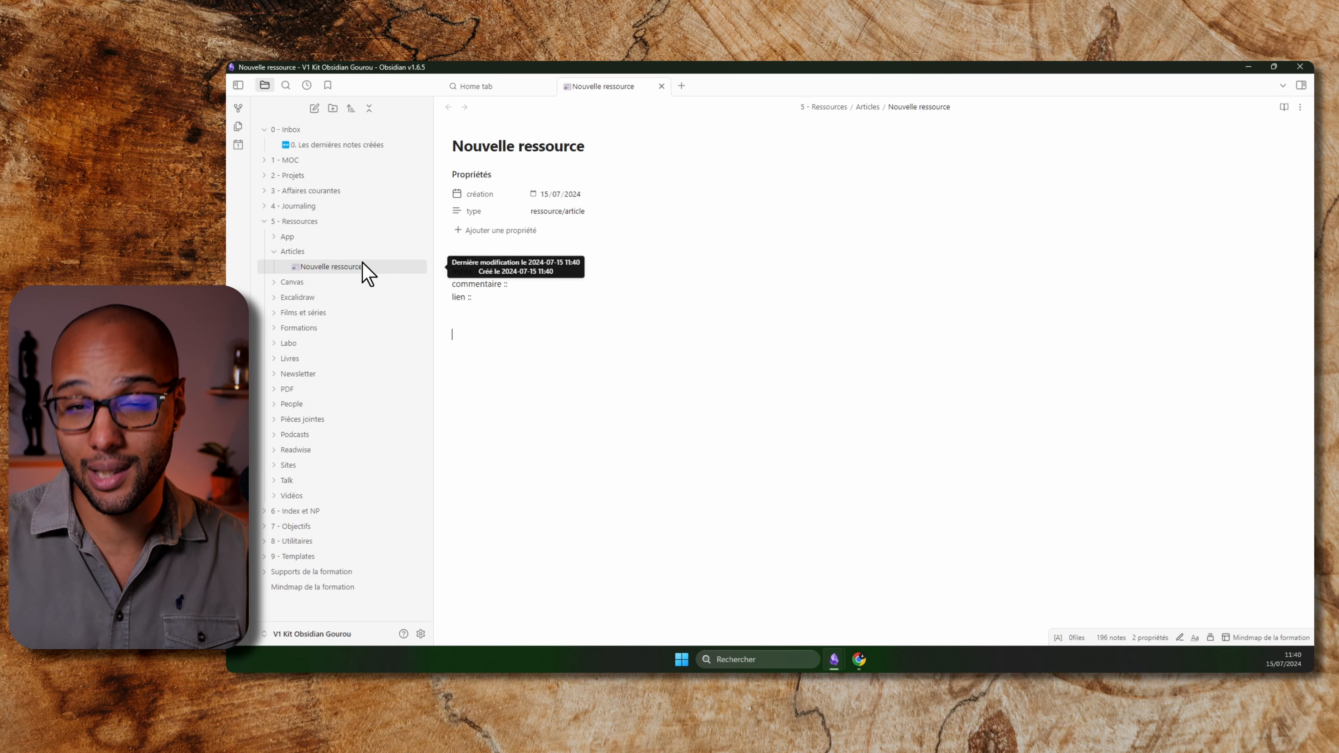
pyautogui.click(557, 273)
pyautogui.click(565, 255)
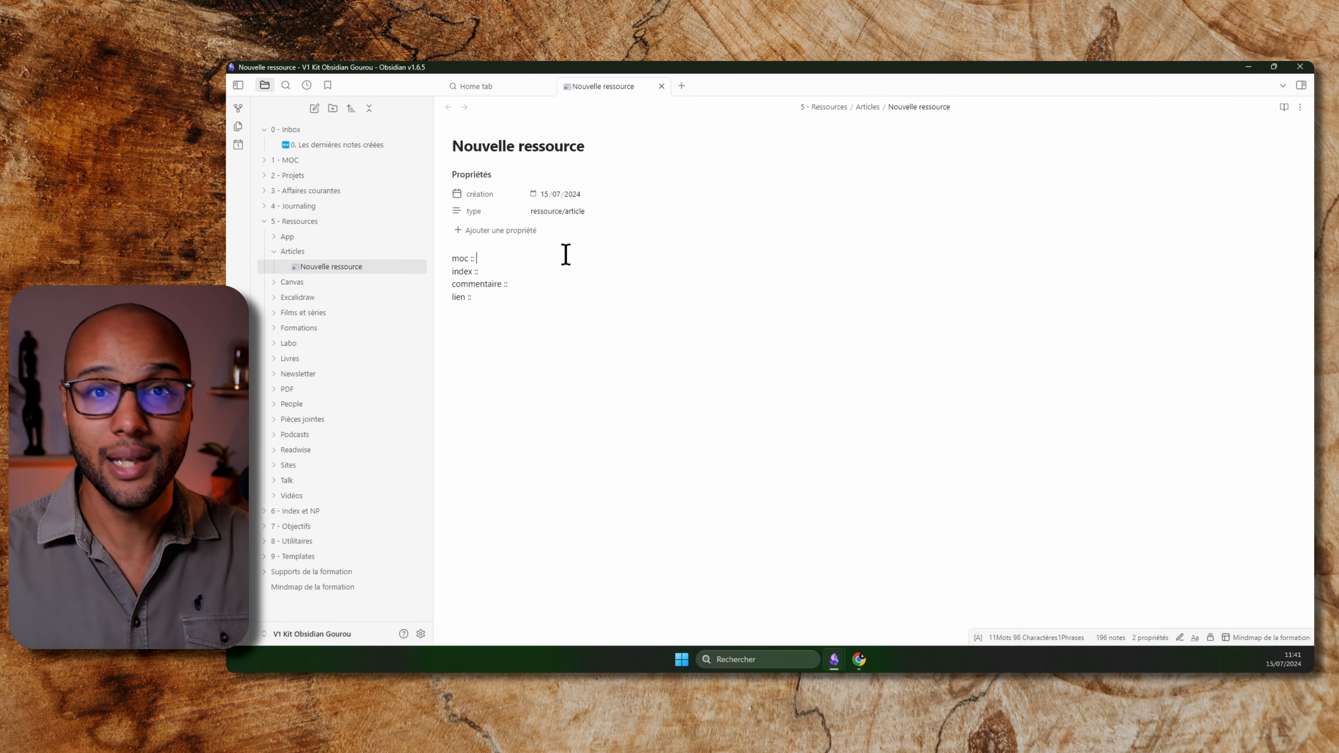